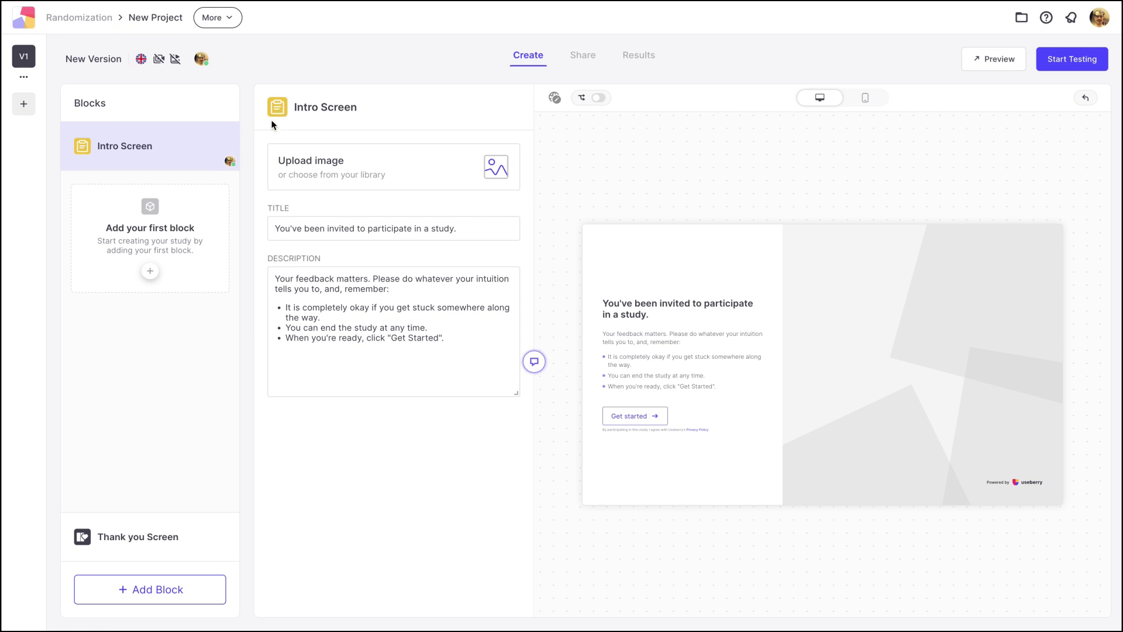
Add a Group & Randomize block with a second set in Stage 1 and a second stage
left_click(150, 271)
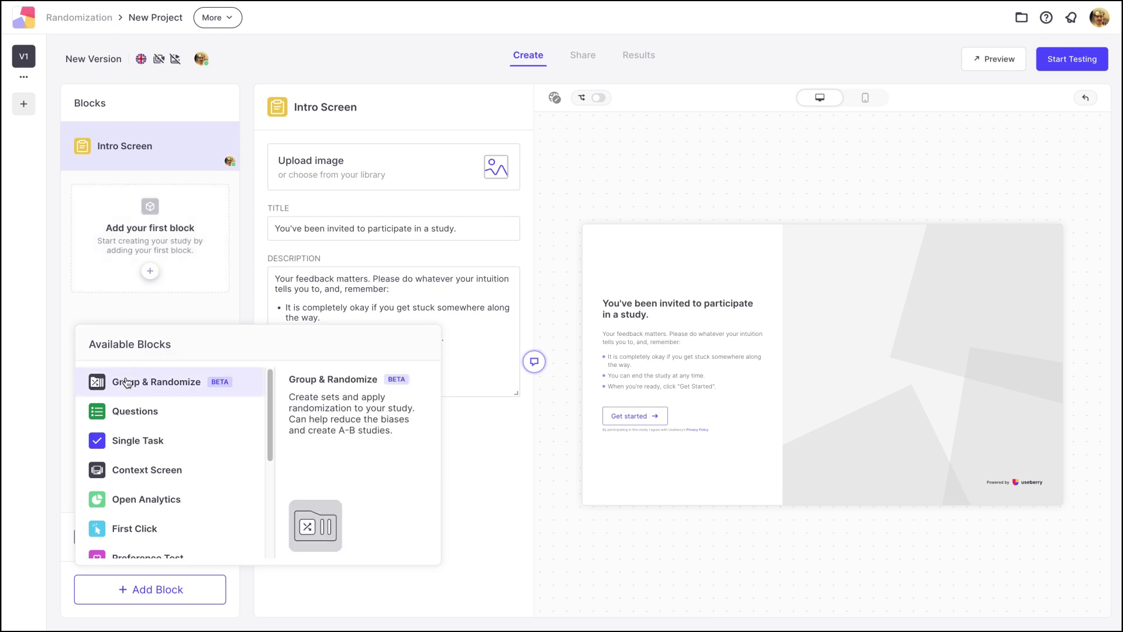
left_click(126, 382)
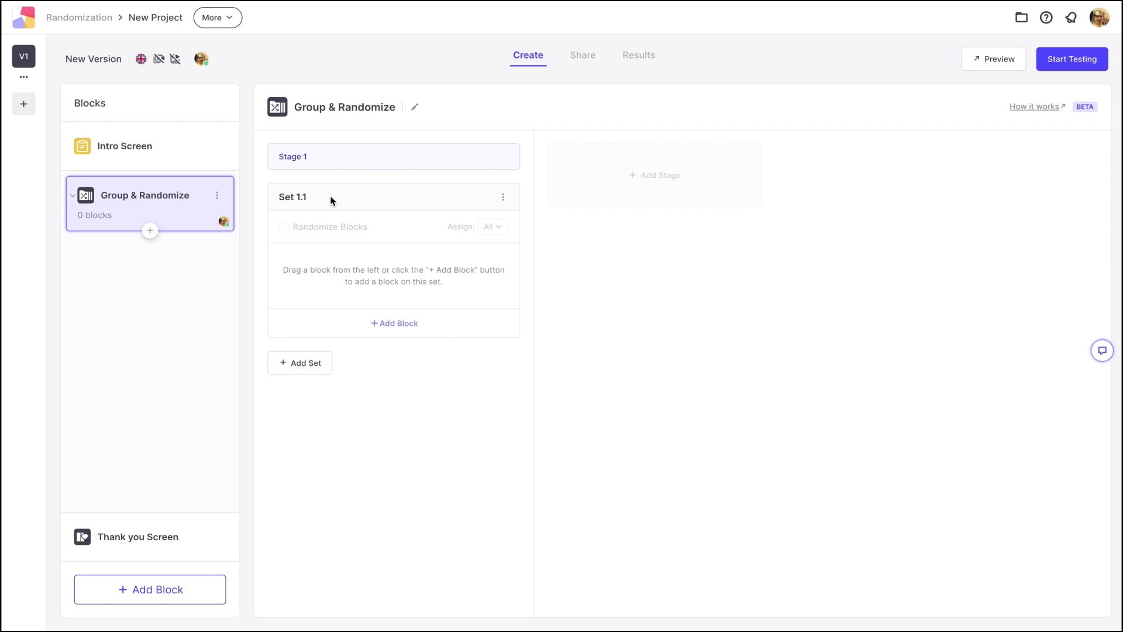
left_click(304, 365)
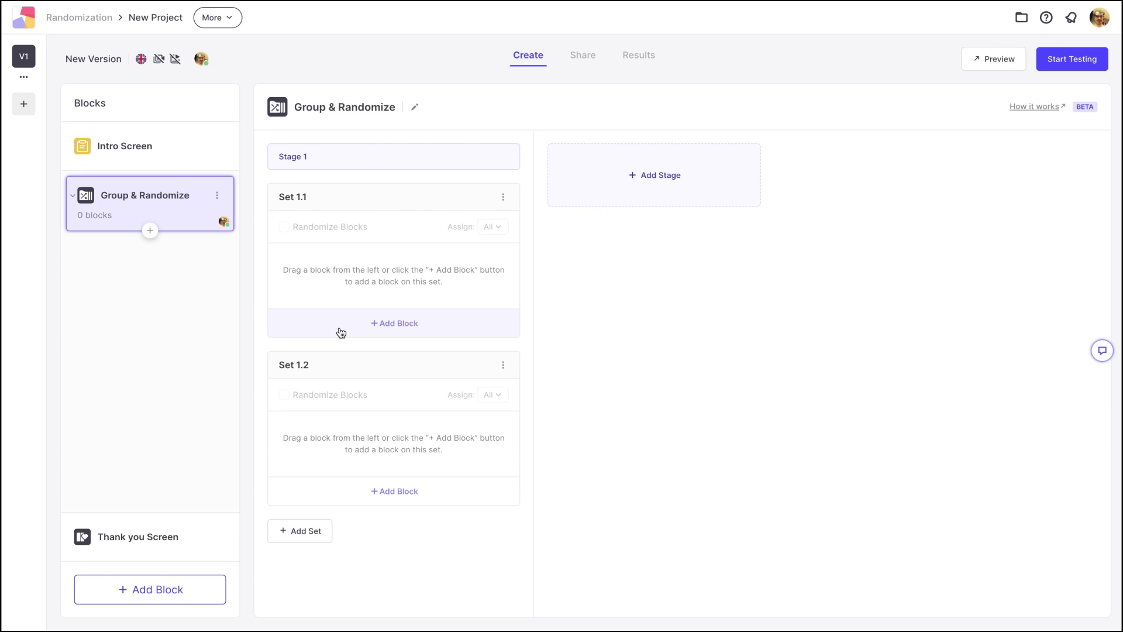
left_click(616, 199)
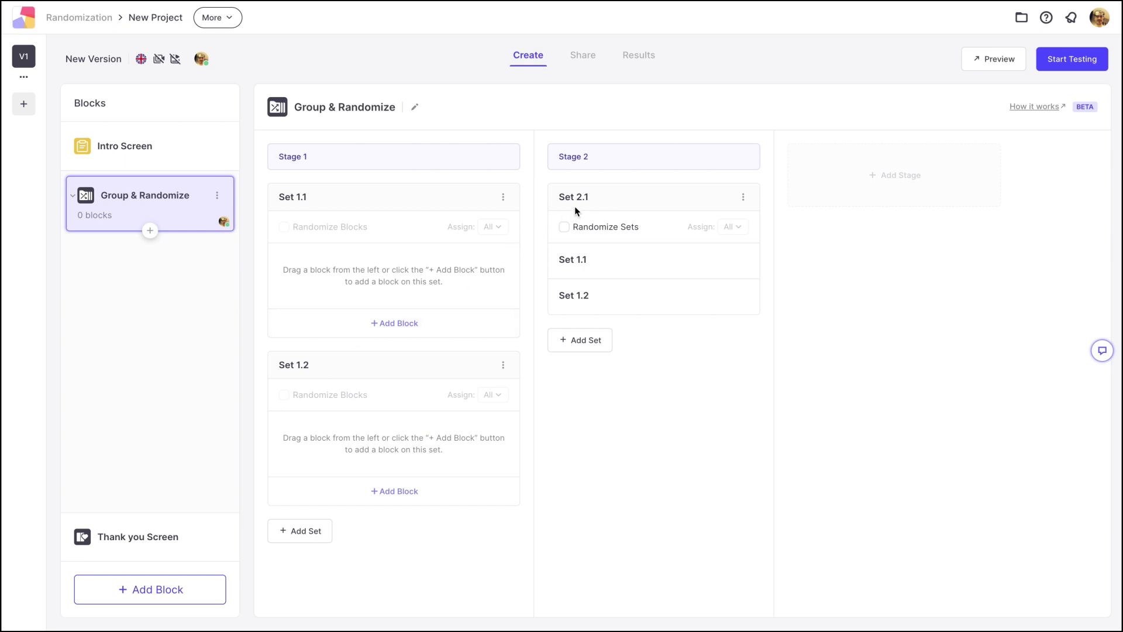
Enable set randomization for Set 2.1 in Stage 2 and assign 1 set
left_click(564, 228)
left_click(727, 230)
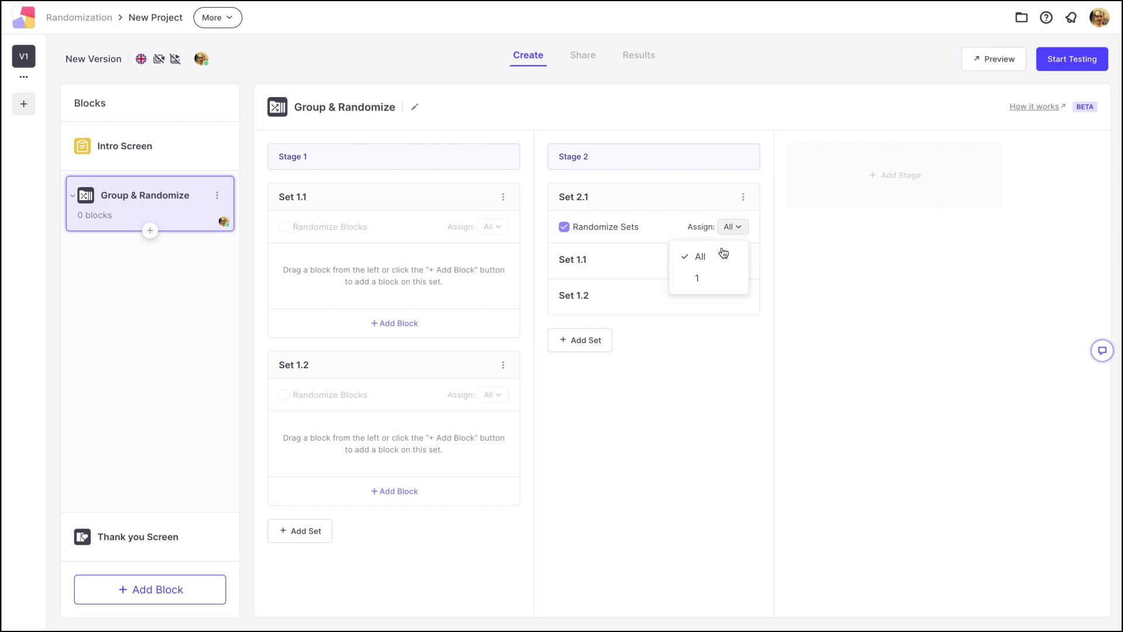
left_click(714, 280)
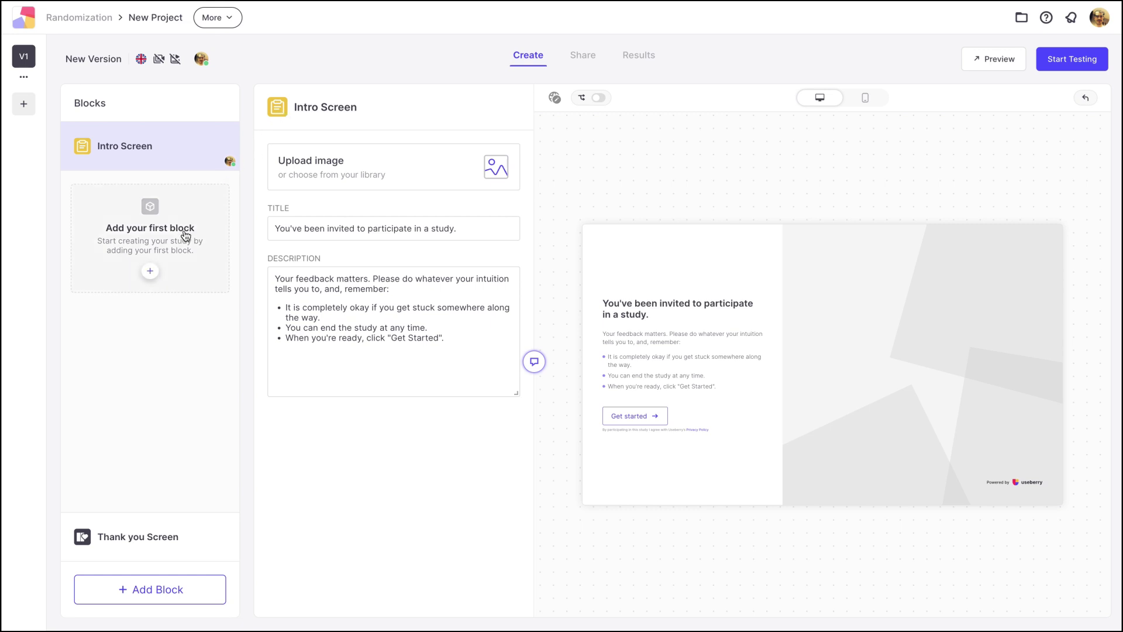
Add a Group & Randomize block to the empty study and put two Single Task blocks in Set 1.1
left_click(151, 270)
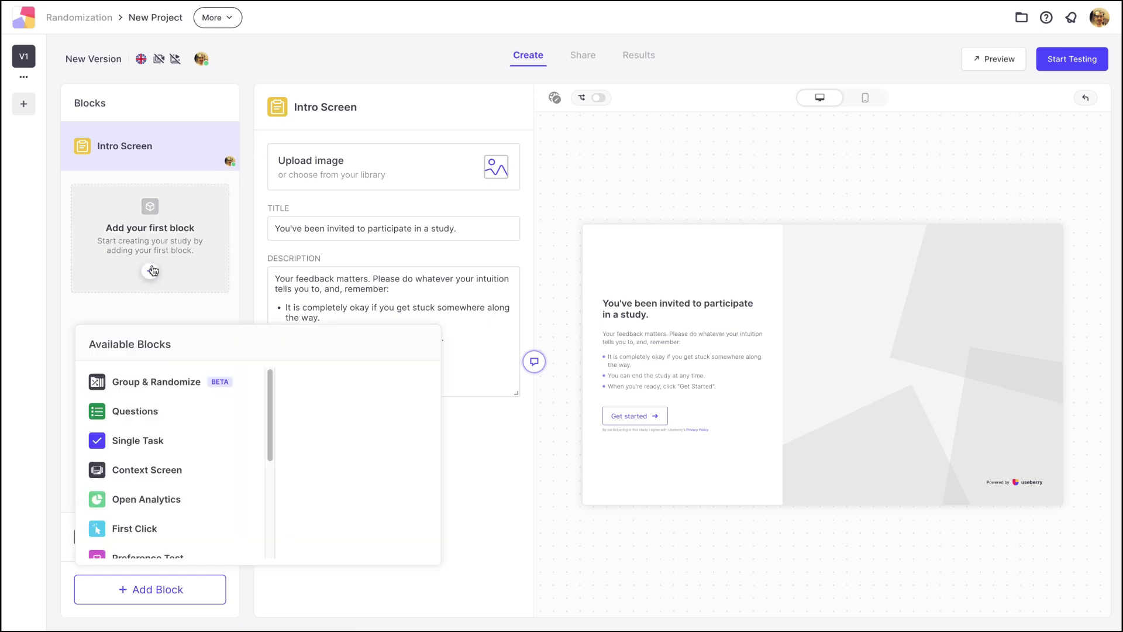
left_click(139, 380)
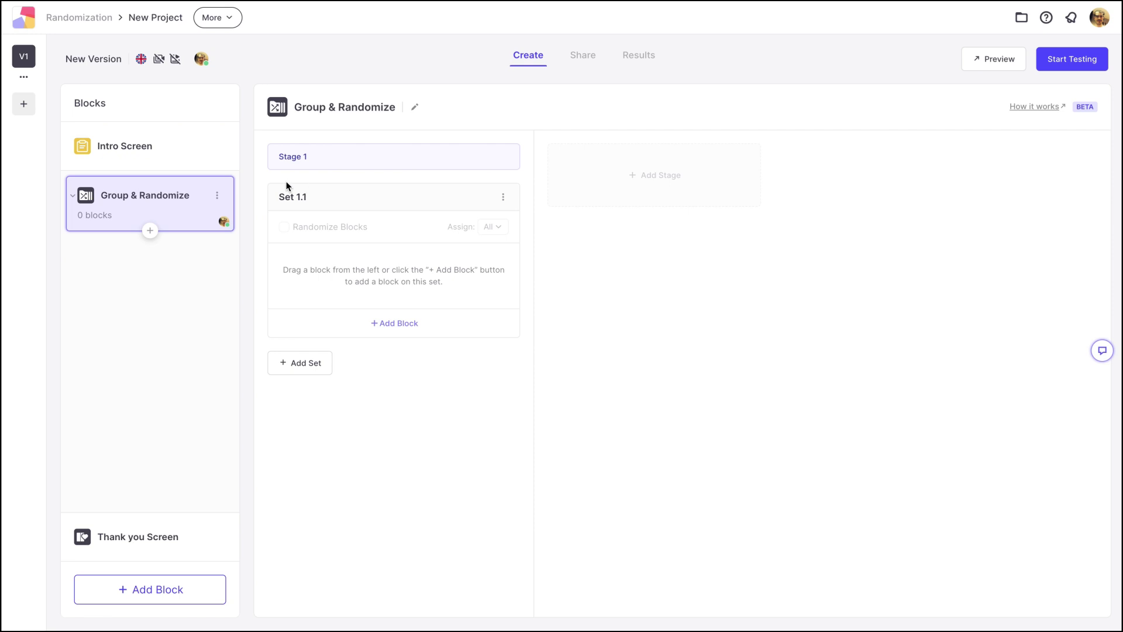
left_click(385, 324)
left_click(461, 387)
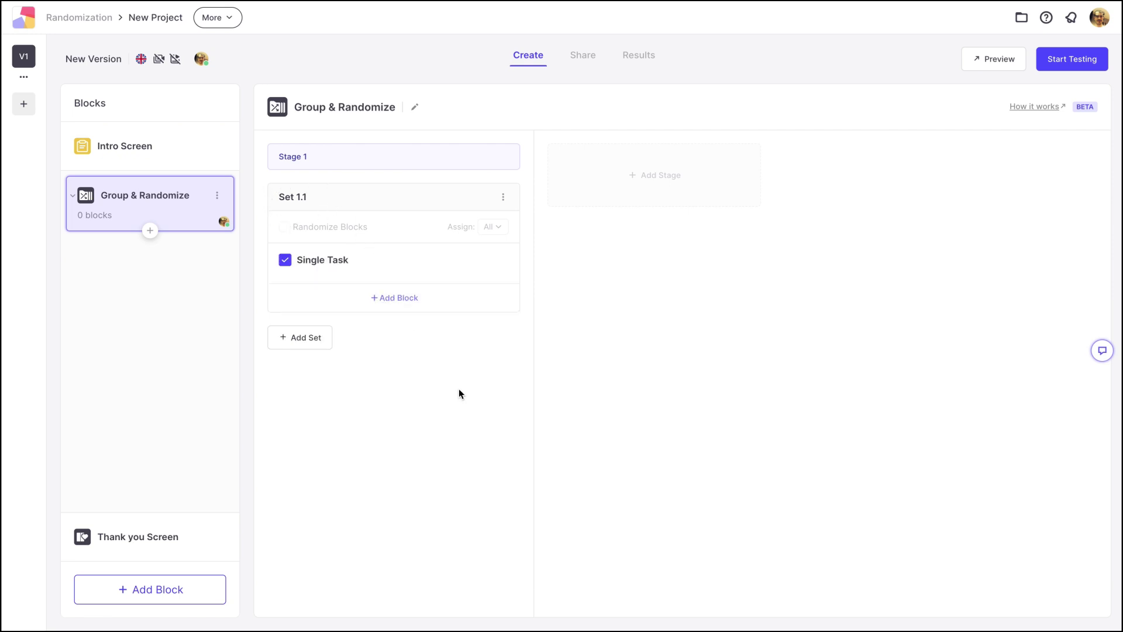
left_click(403, 306)
left_click(462, 370)
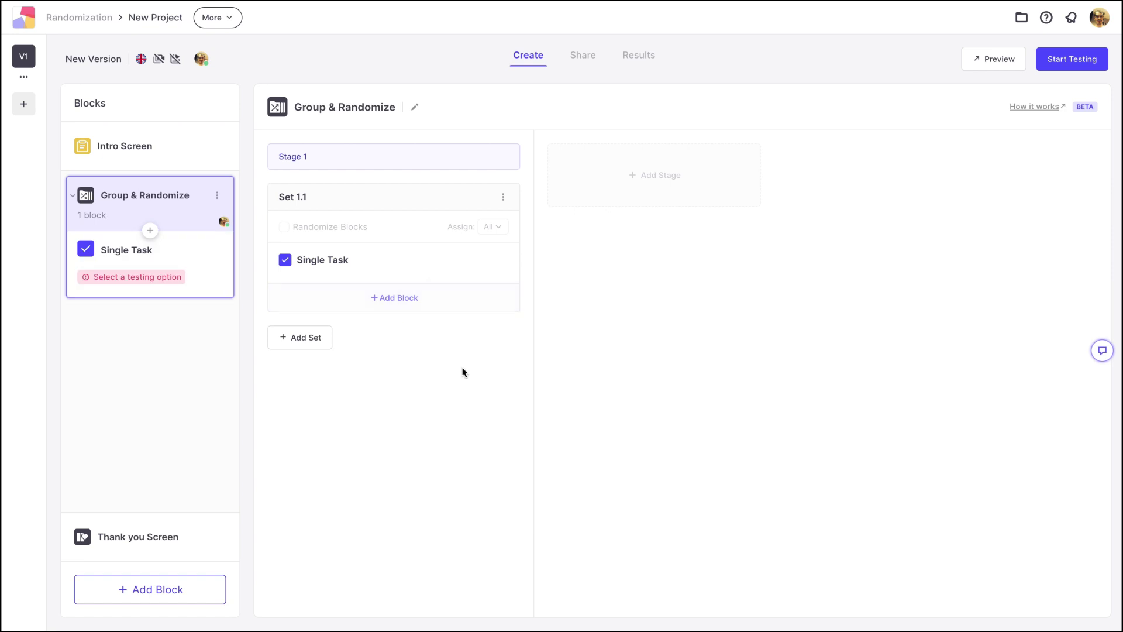
Rename the first Single Task block in Set 1.1 as "Task 1"
left_click(498, 262)
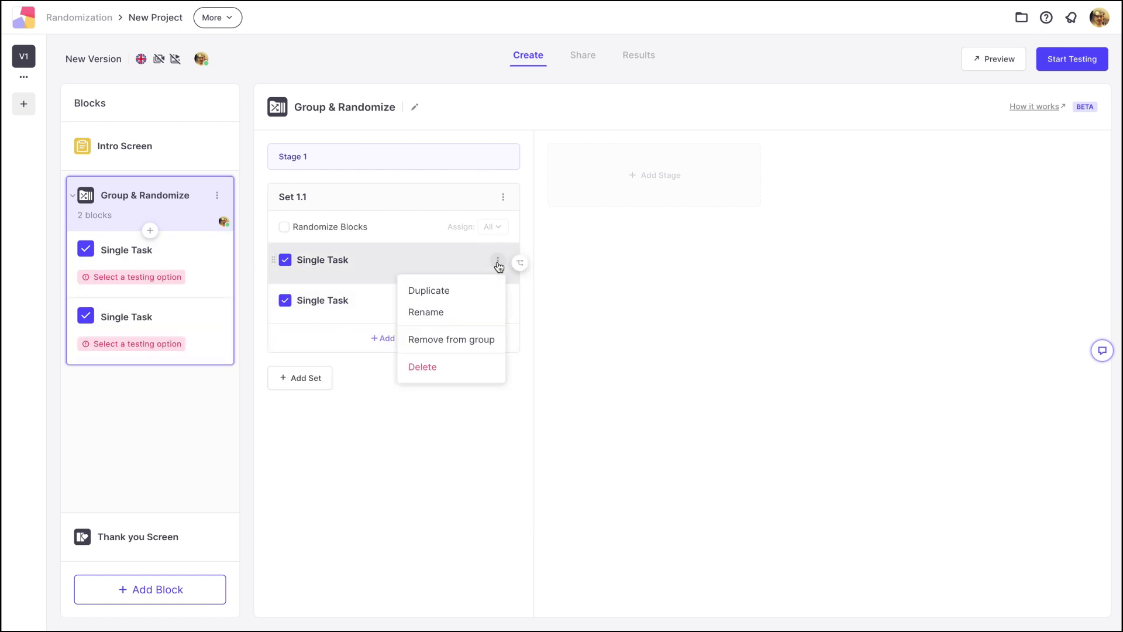
left_click(450, 314)
triple_click(451, 316)
type("Task 1")
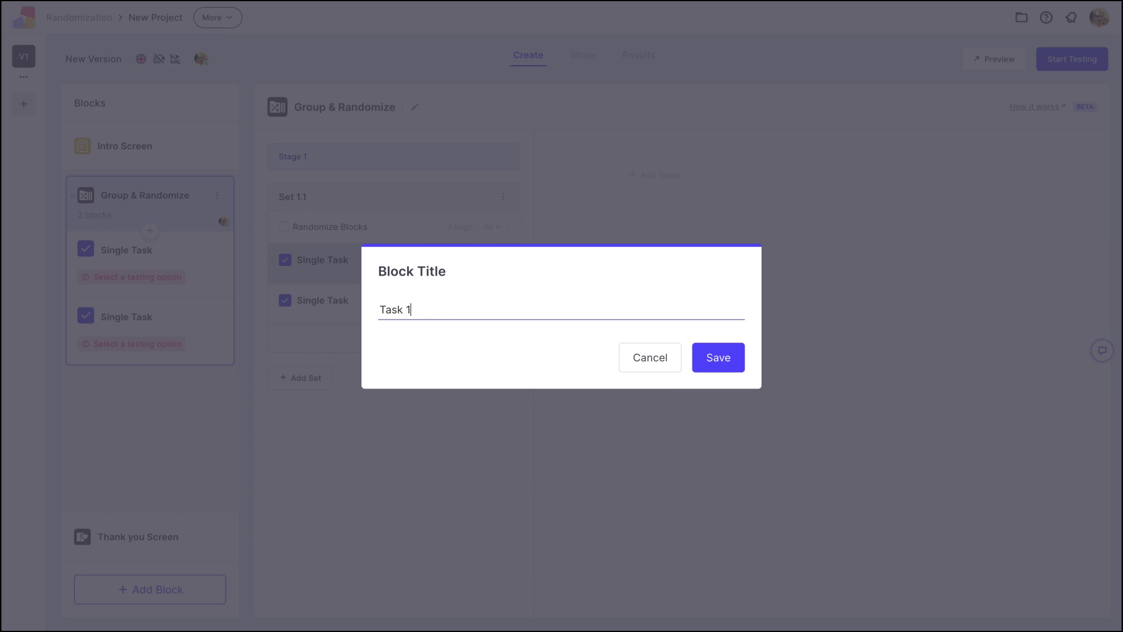
key("Return")
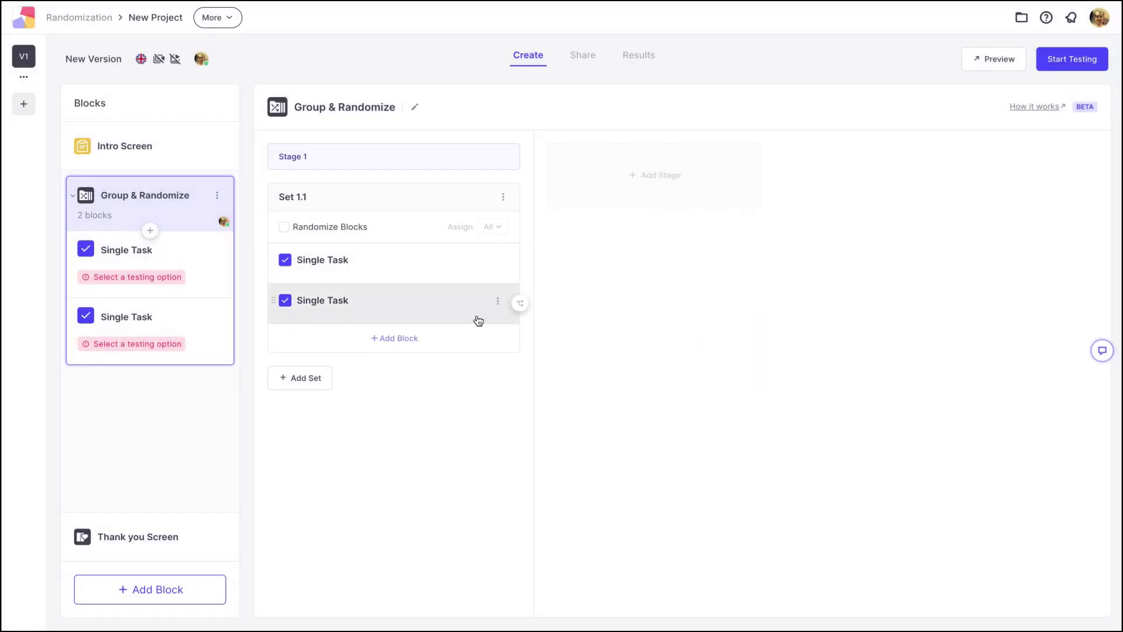
Rename the remaining Single Task block as "Task 2"
left_click(497, 301)
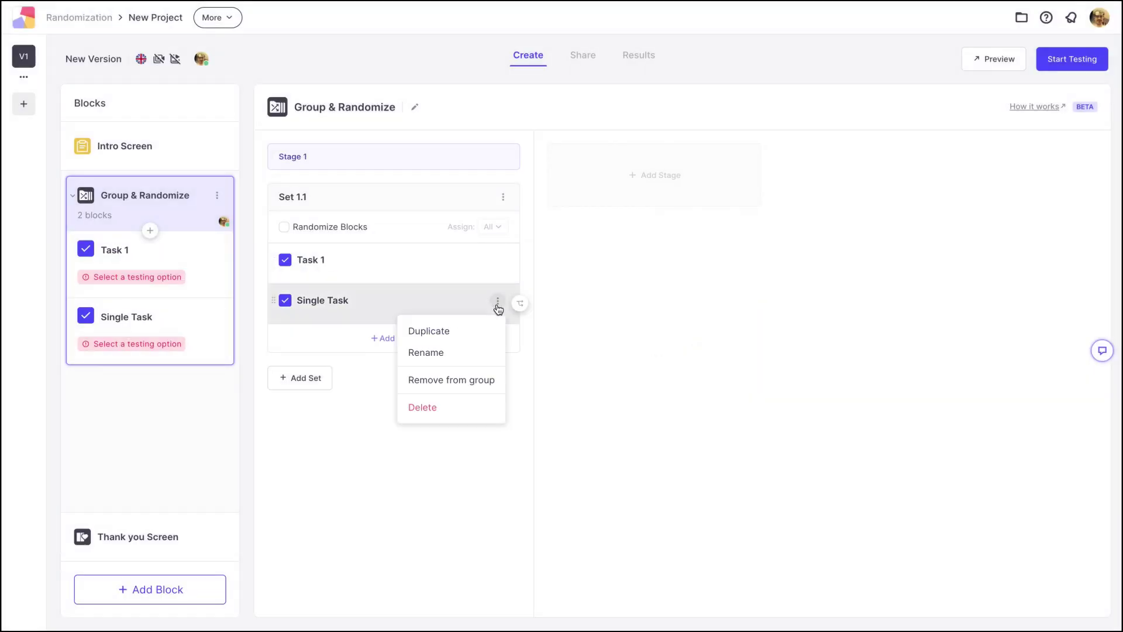
left_click(454, 352)
type("Task 2")
key("Return")
Rename Set 1.1 as "Tasks"
left_click(503, 197)
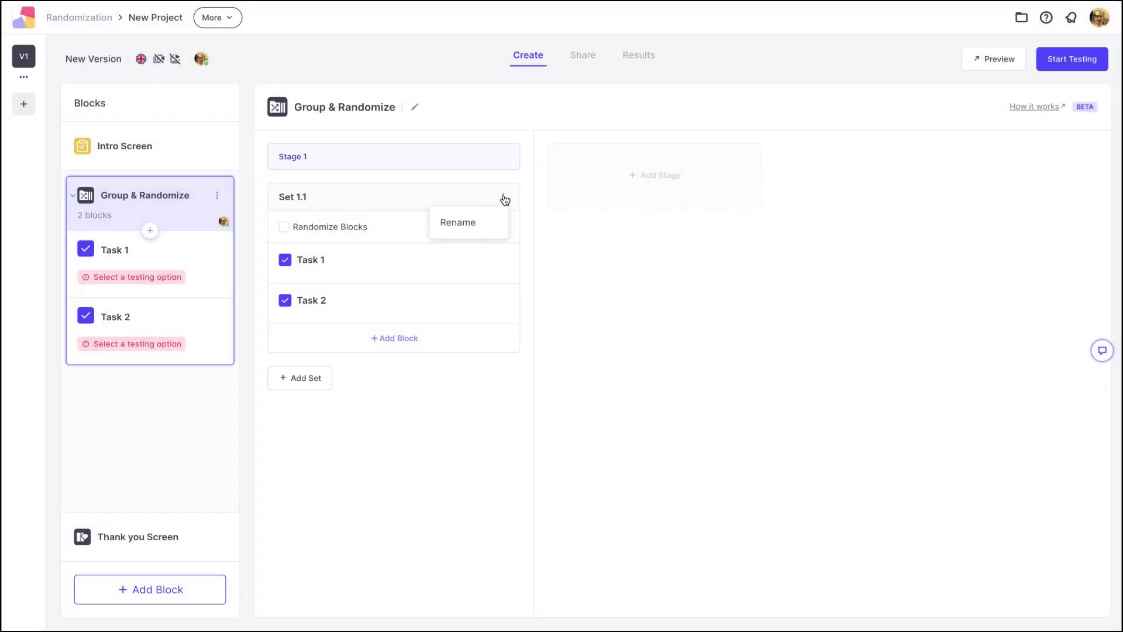
left_click(475, 221)
type("Tasks")
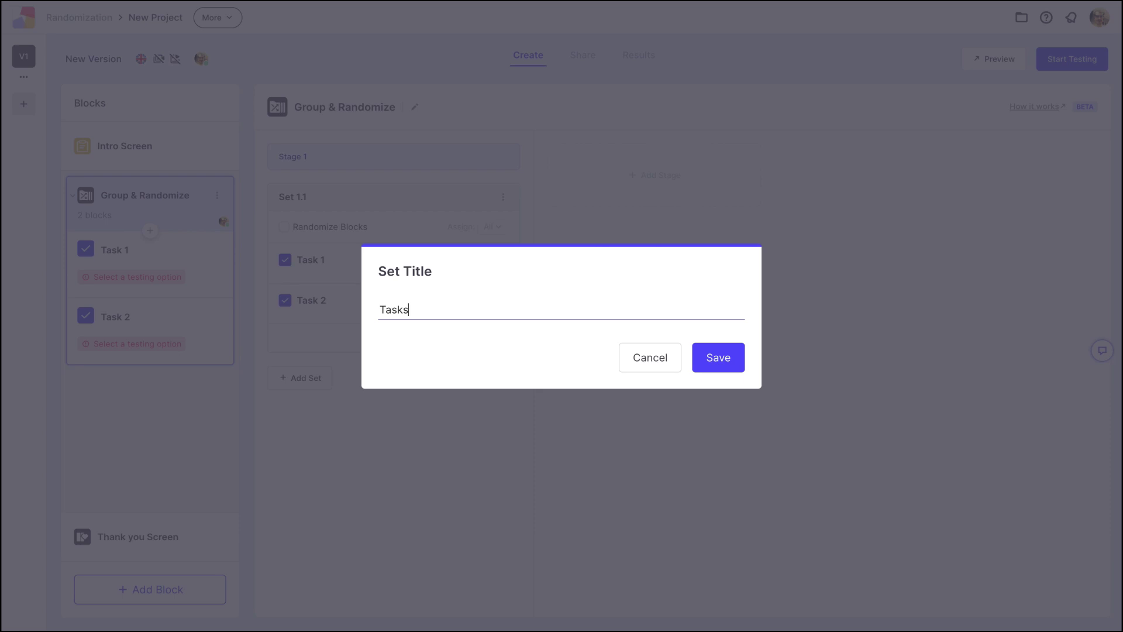
key("Return")
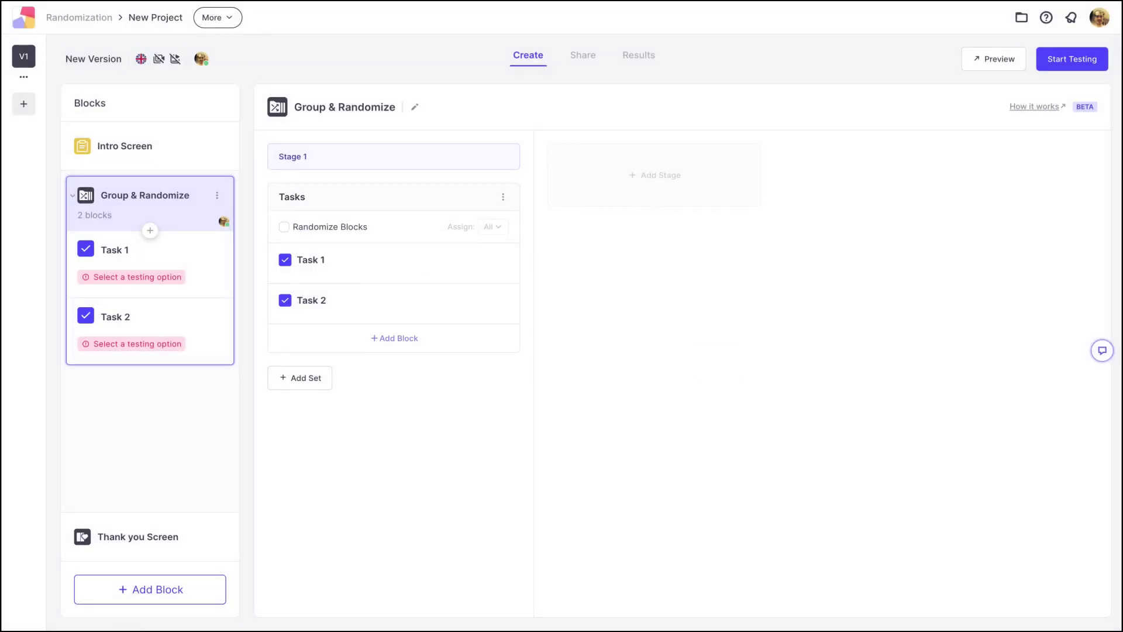
Try block randomization with a different assignment in the Tasks set, and turn the randomization off again
left_click(316, 231)
left_click(491, 227)
left_click(474, 280)
left_click(285, 228)
Add two Questions blocks to the Tasks set and move them between Task 1 and Task 2
left_click(383, 339)
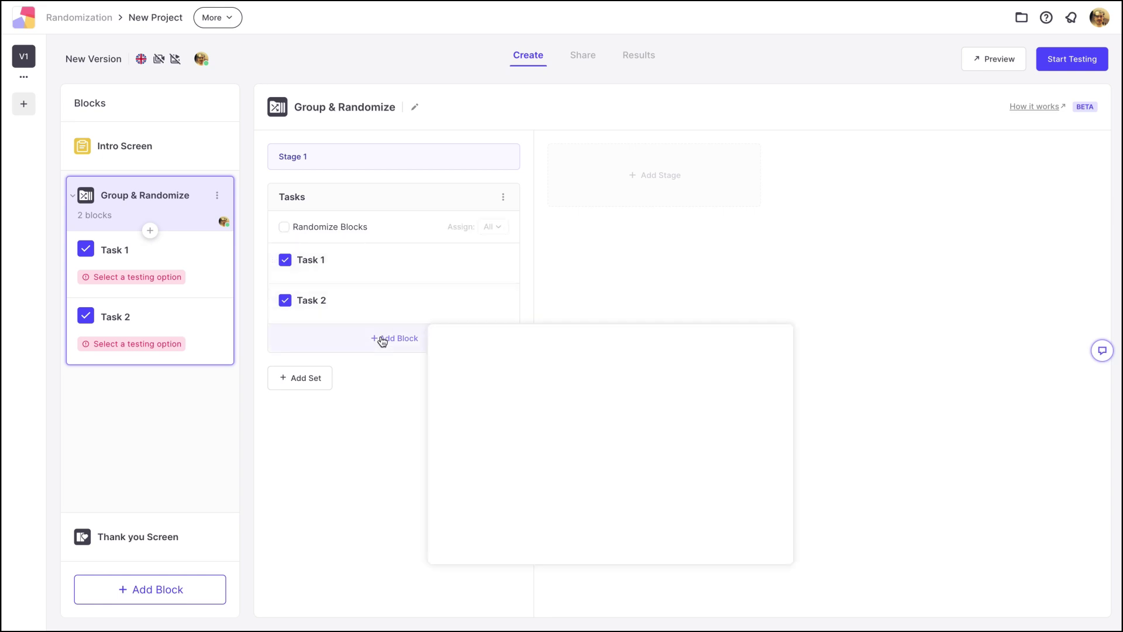
left_click(463, 383)
left_click(395, 389)
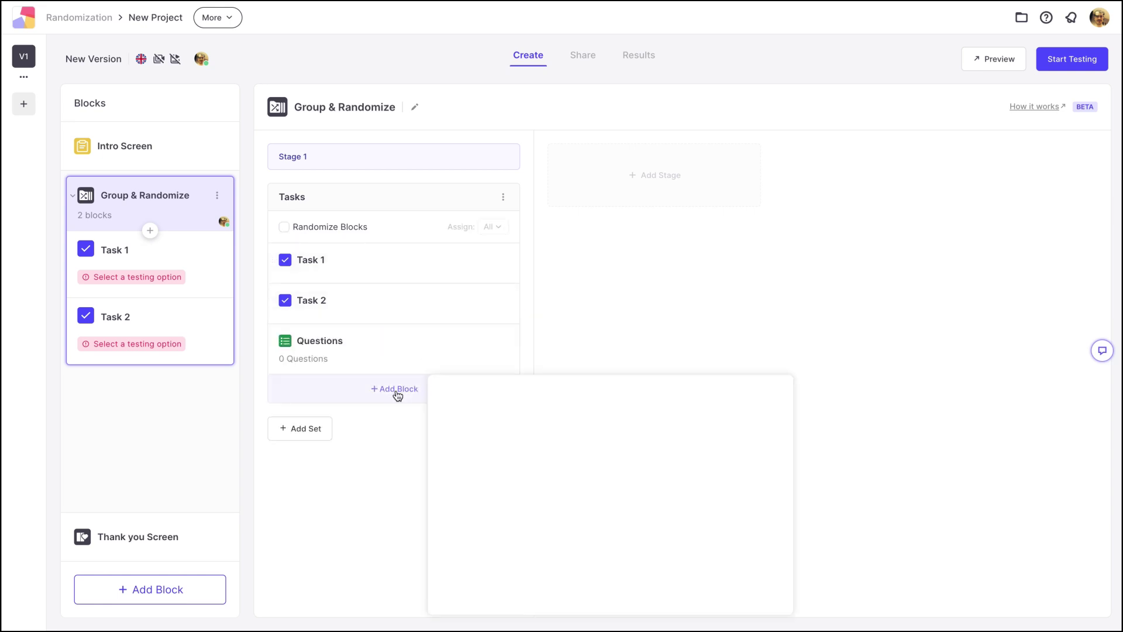
left_click(456, 429)
left_click_drag(354, 368, 354, 322)
left_click_drag(343, 394, 345, 341)
Add two more Questions blocks to the Tasks set after Task 2
left_click(367, 442)
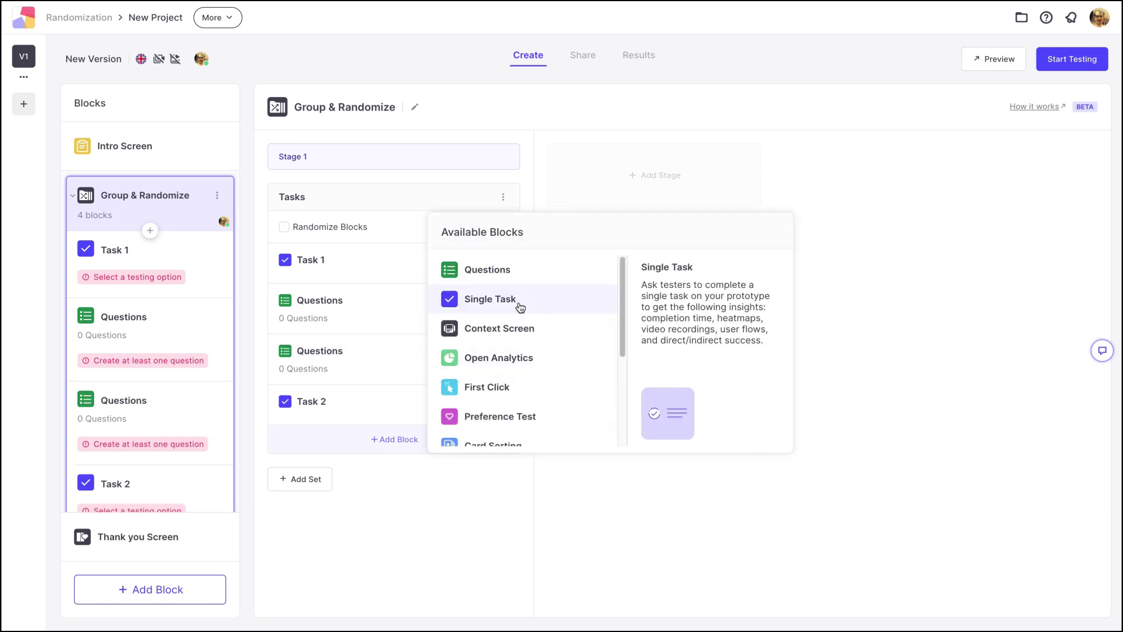
left_click(516, 281)
left_click(385, 490)
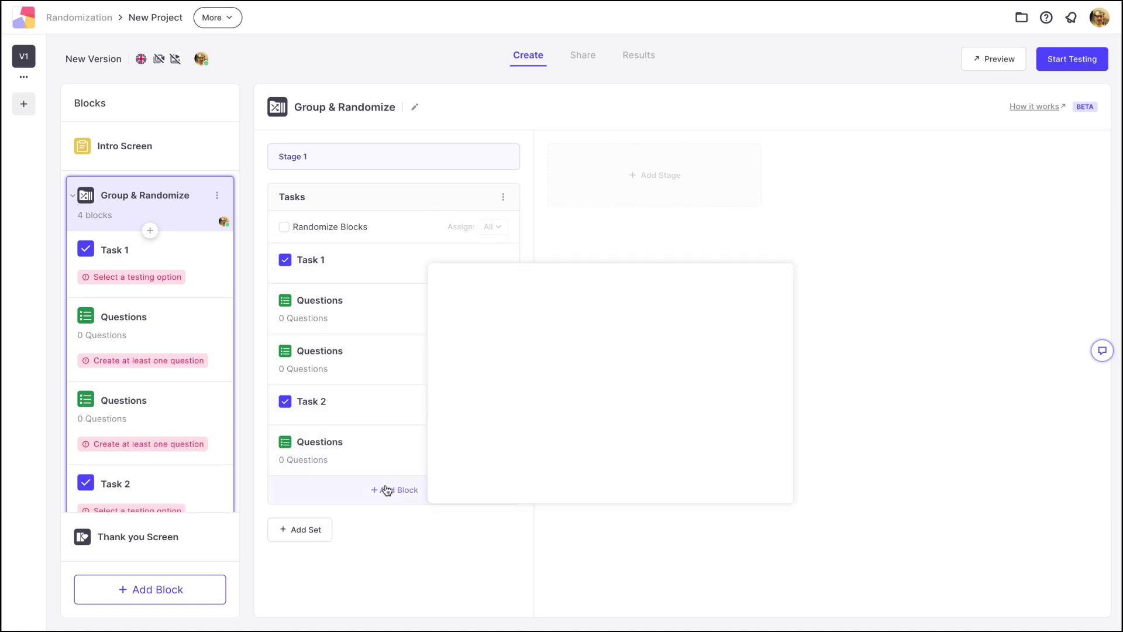
left_click(502, 330)
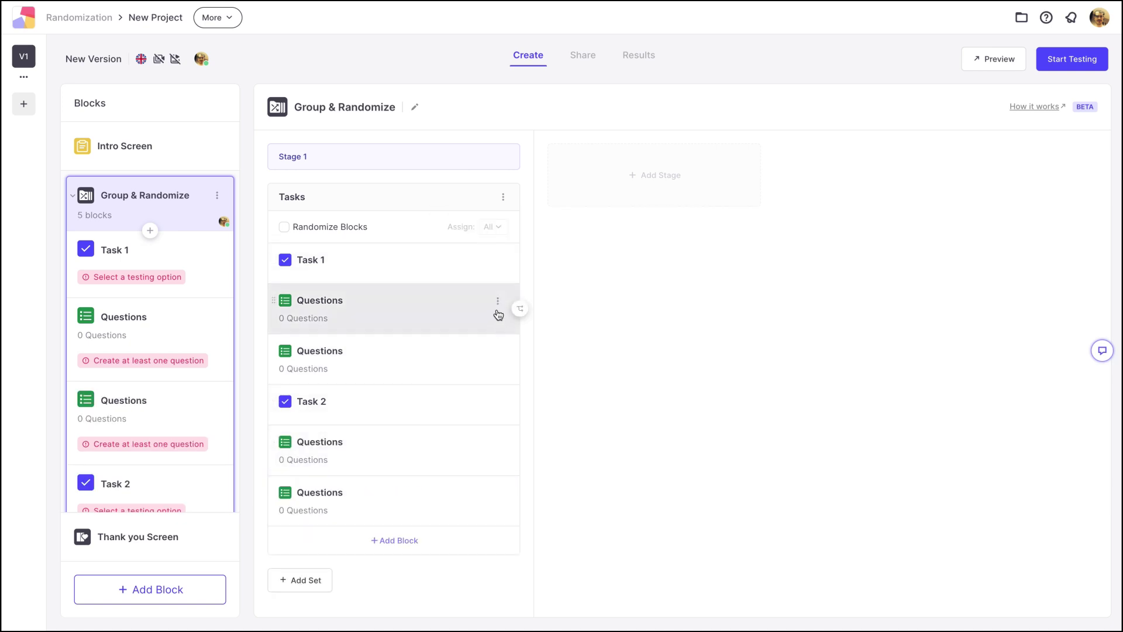
Rename the first Questions block under Task 1 as "Task 1 - Q1" and copy that title
left_click(497, 300)
left_click(454, 353)
type("Task 1 -")
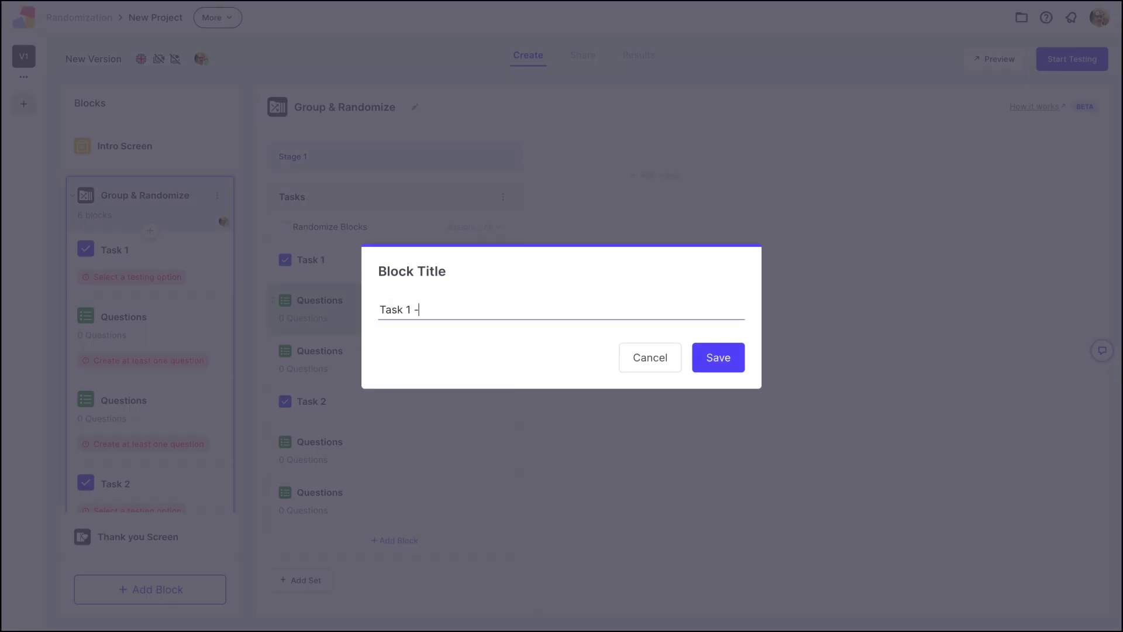
type(" Q1")
key("ctrl+a")
key("ctrl+c")
key("Return")
Rename the second Questions block under Task 1 as "Task 1 - Q2"
left_click(498, 351)
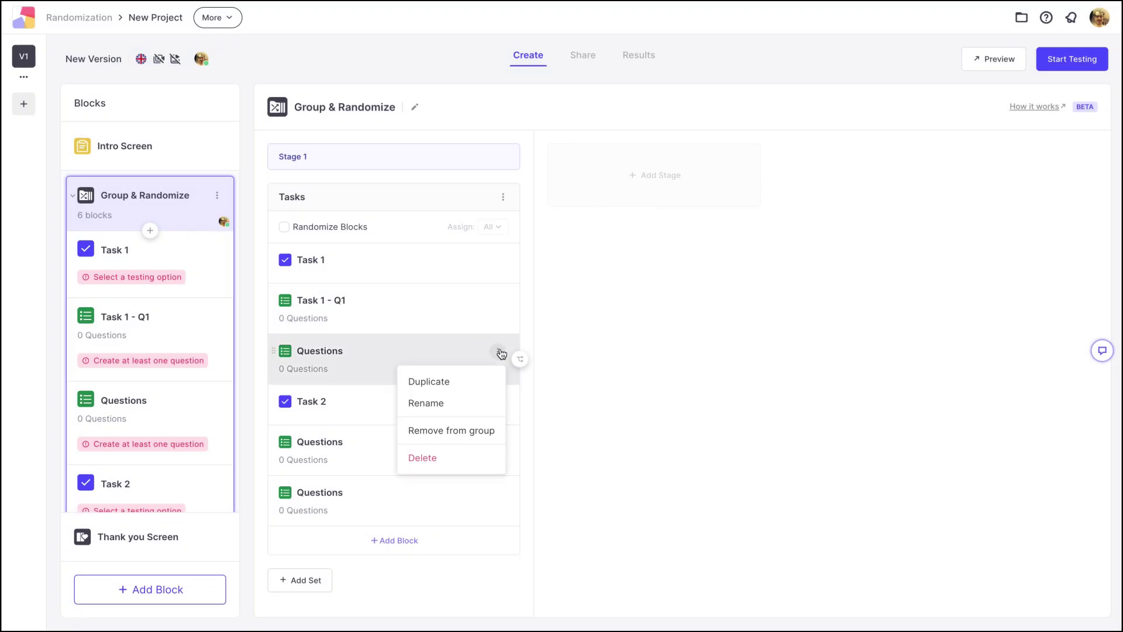
left_click(448, 403)
key("ctrl+a")
key("ctrl+v")
key("BackSpace")
type("2")
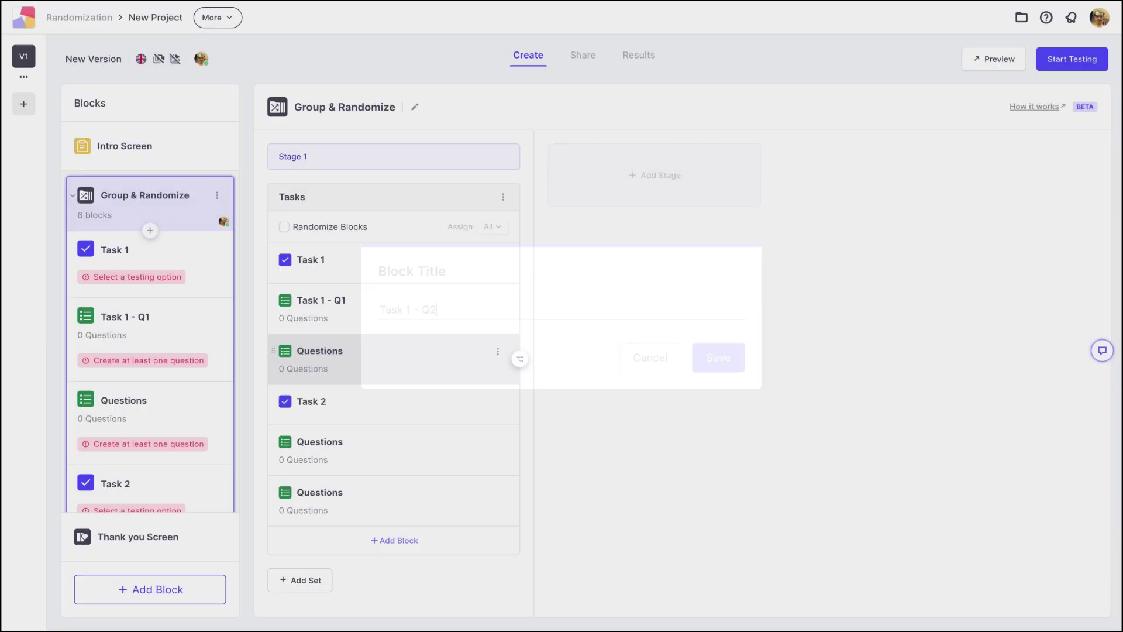
Rename the first Questions block under Task 2 as "Task 2 - Q1" and copy that title
left_click(497, 442)
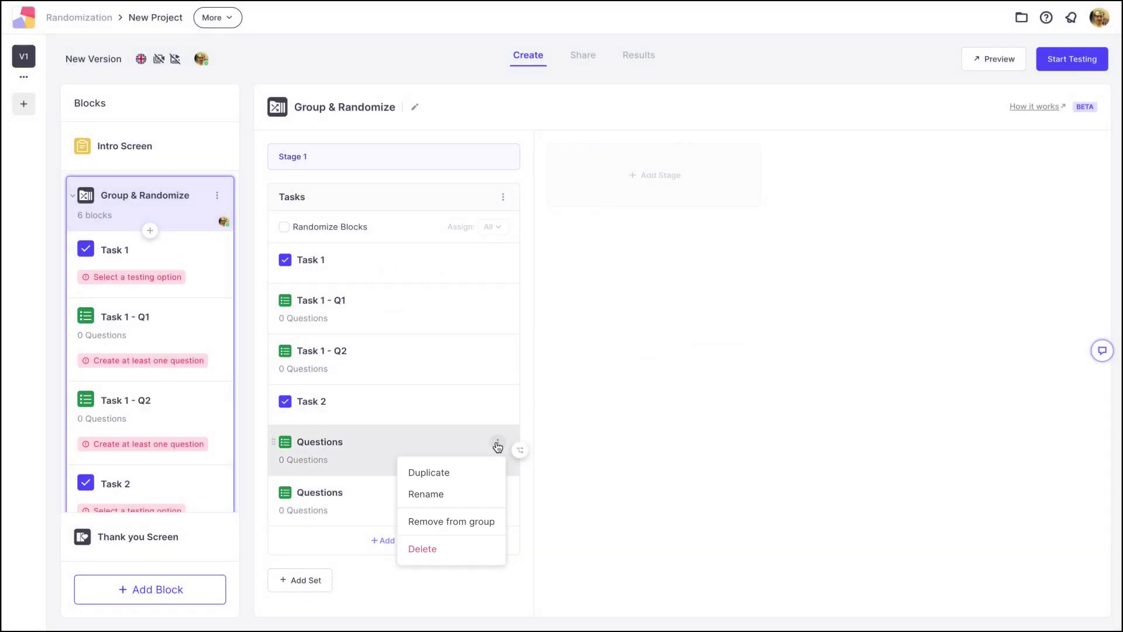
left_click(443, 495)
key("ctrl+v")
double_click(410, 309)
type("2")
key("ctrl+a")
key("ctrl+c")
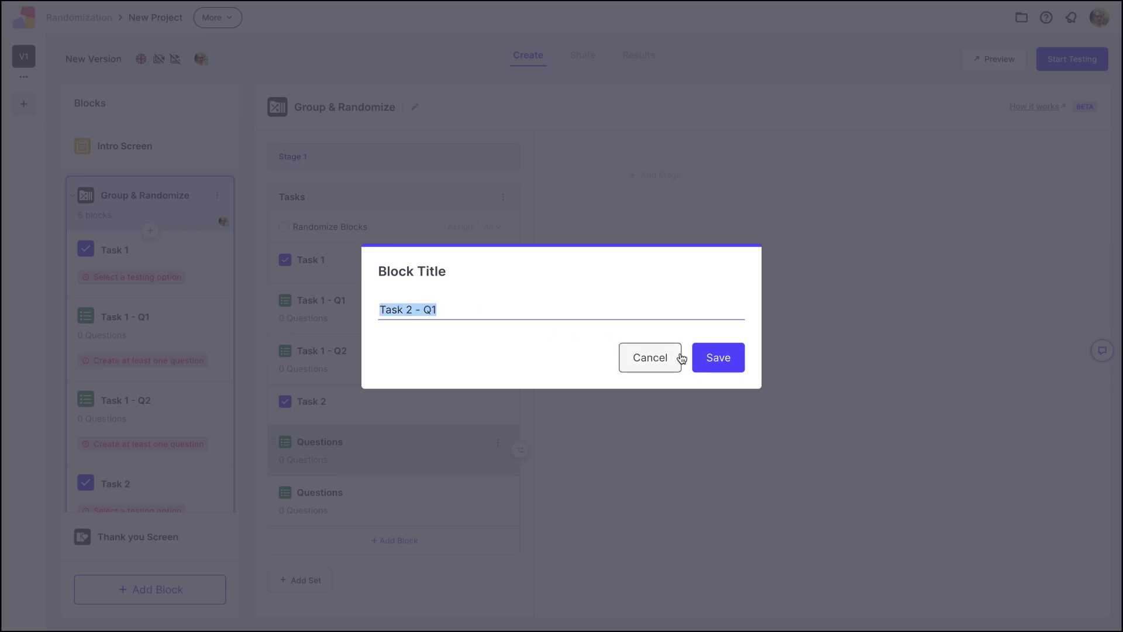
left_click(704, 359)
Rename the last Questions block under Task 2 as "Task 2 - Q2"
left_click(497, 496)
left_click(451, 539)
key("ctrl+v")
key("BackSpace")
type("2")
key("Return")
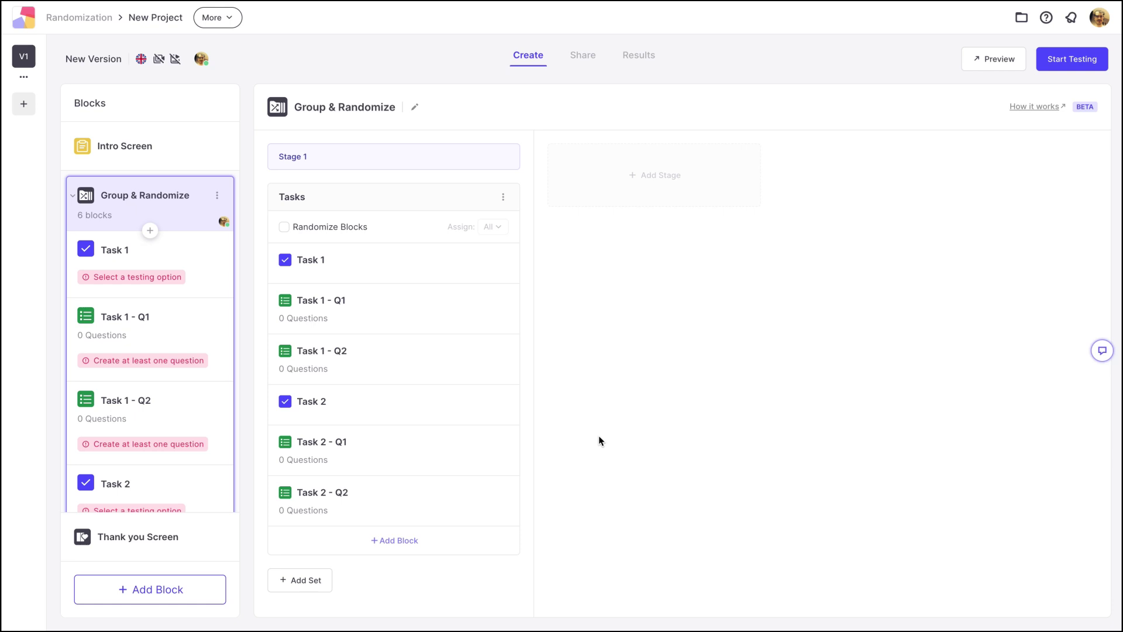
Add a second set to Stage 1 and rename the Tasks set as "Task 1 + Questions"
mouse_move(496, 261)
left_click(310, 587)
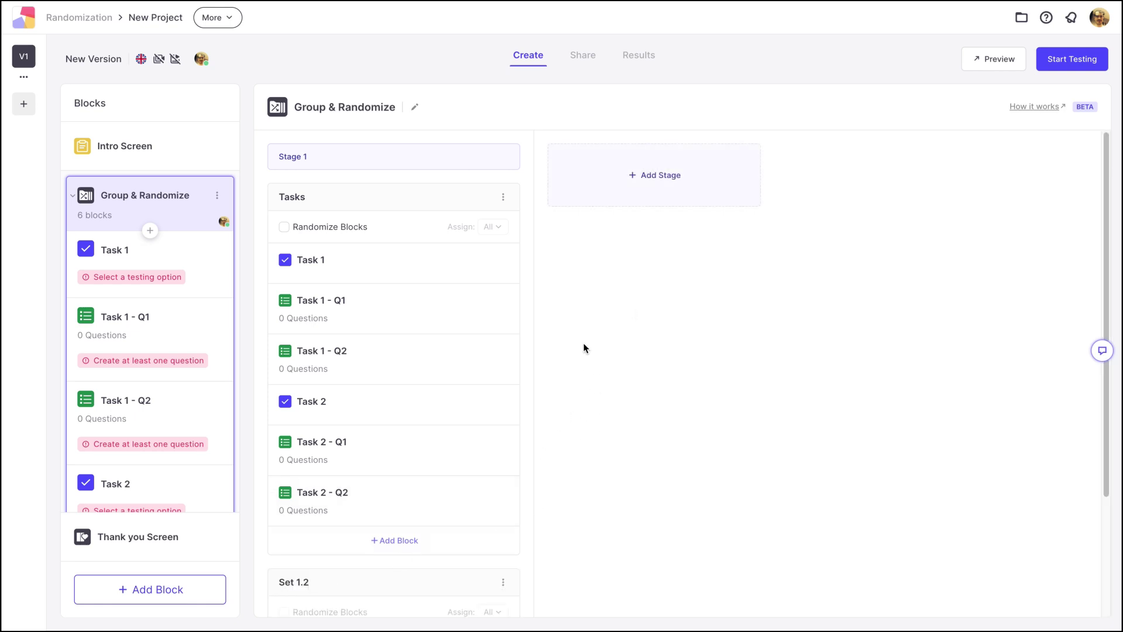
left_click(503, 197)
left_click(474, 228)
key("BackSpace")
type("1 + Questions")
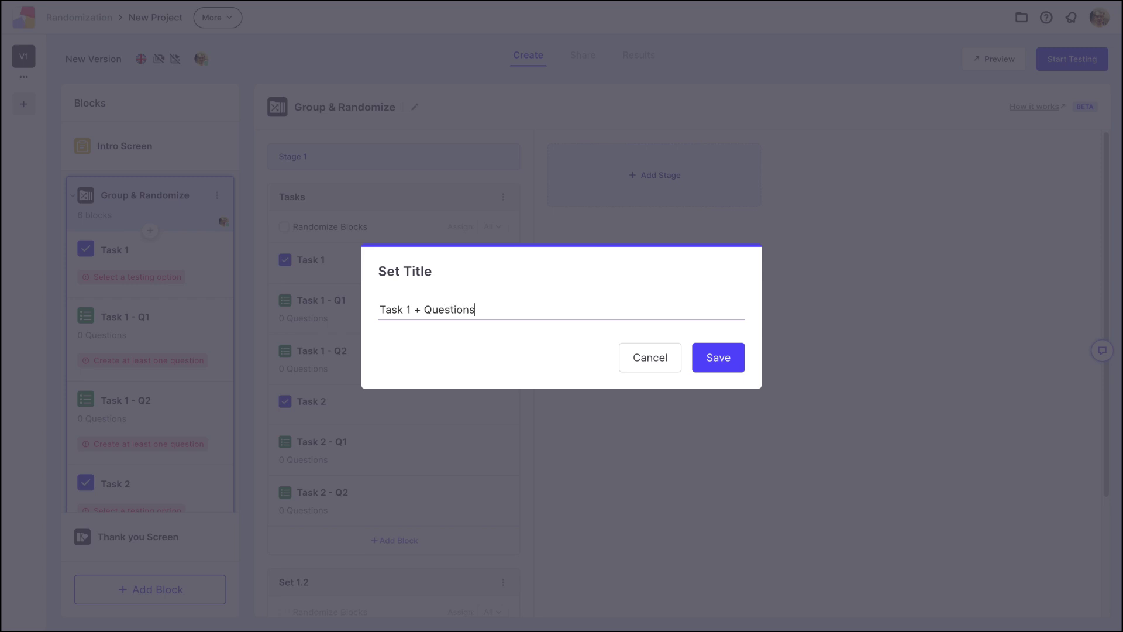
key("Return")
Rename Set 1.2 as "Task 2 + Questions"
left_click(503, 581)
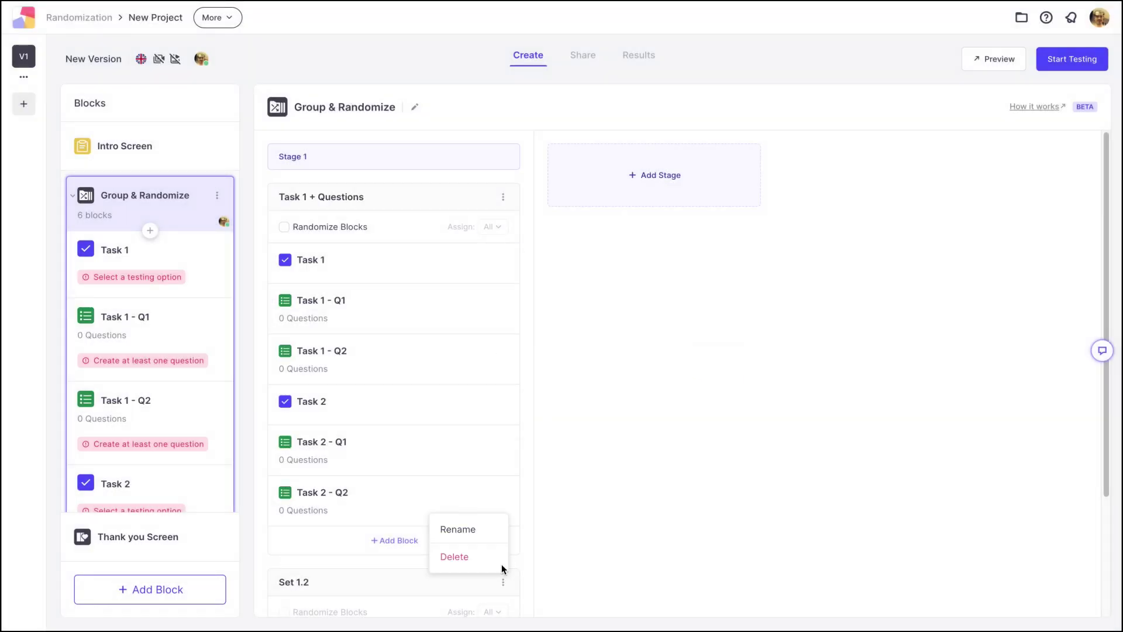
left_click(482, 531)
type("Ta")
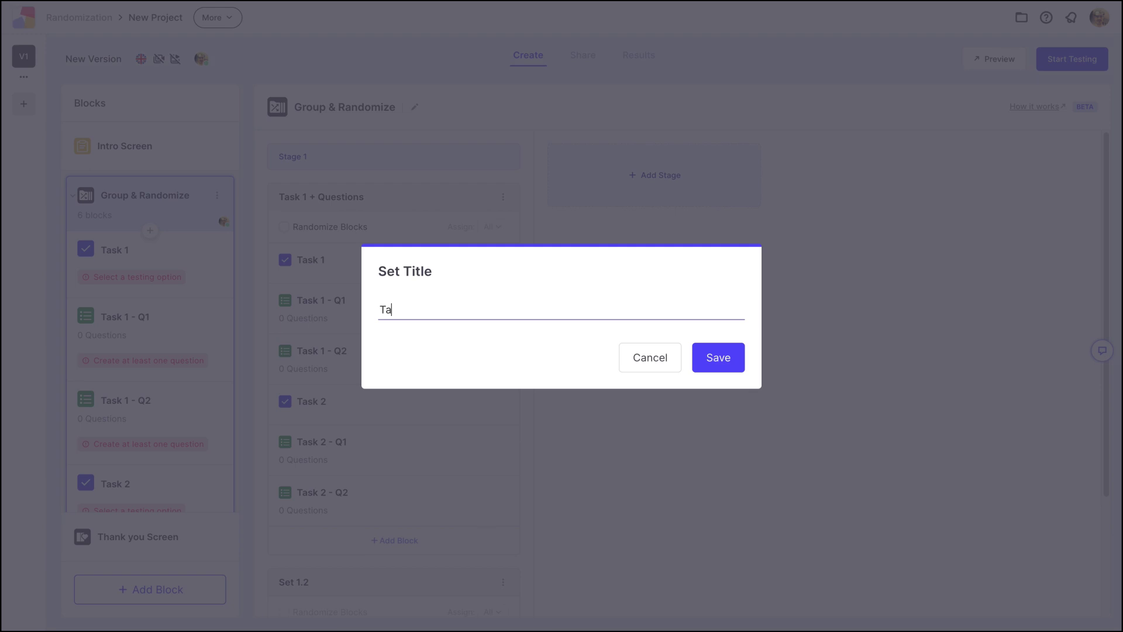
type("sk 2 + Questions")
key("Return")
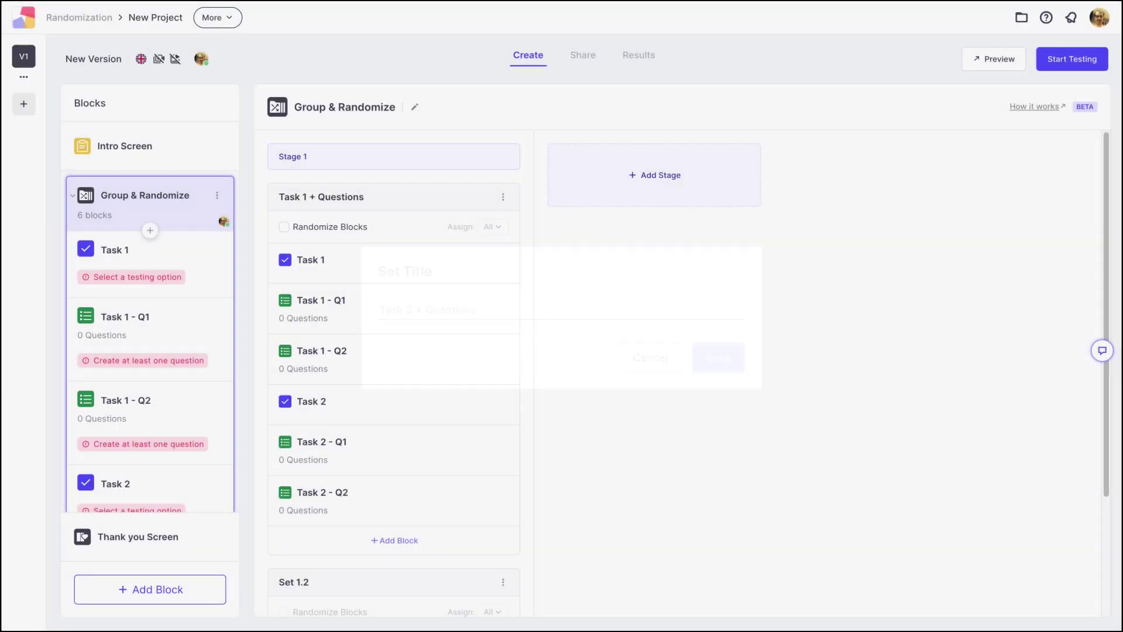
Move Task 2, Task 2 - Q1 and Task 2 - Q2 into the "Task 2 + Questions" set in that order
scroll(578, 452, "down", 3)
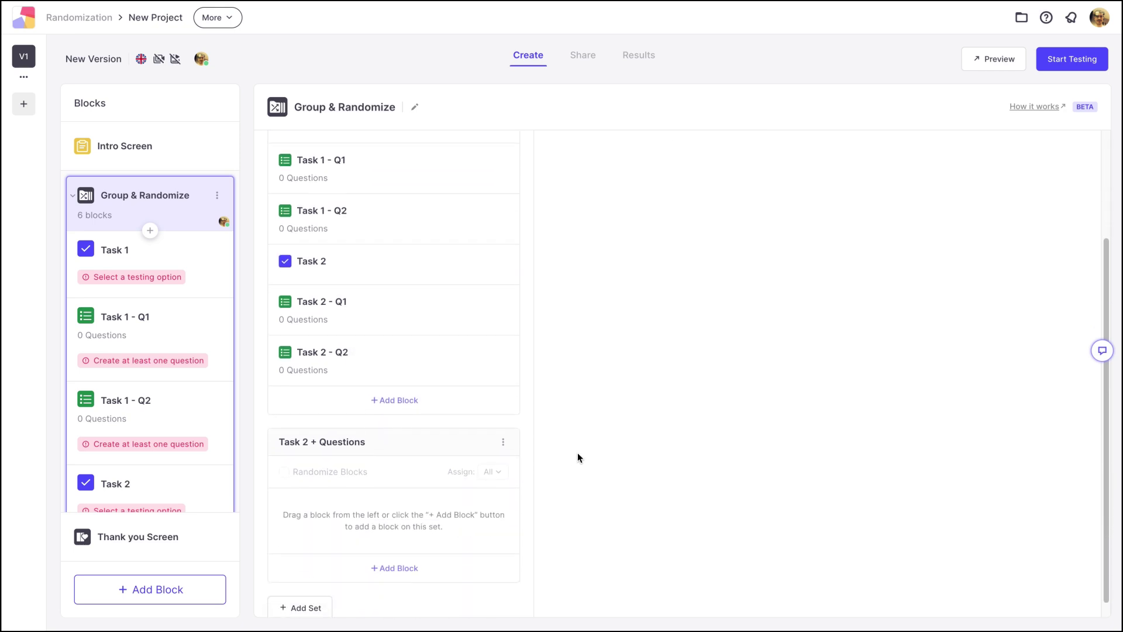
left_click_drag(425, 269, 426, 489)
left_click_drag(388, 345, 378, 539)
left_click_drag(379, 331, 372, 517)
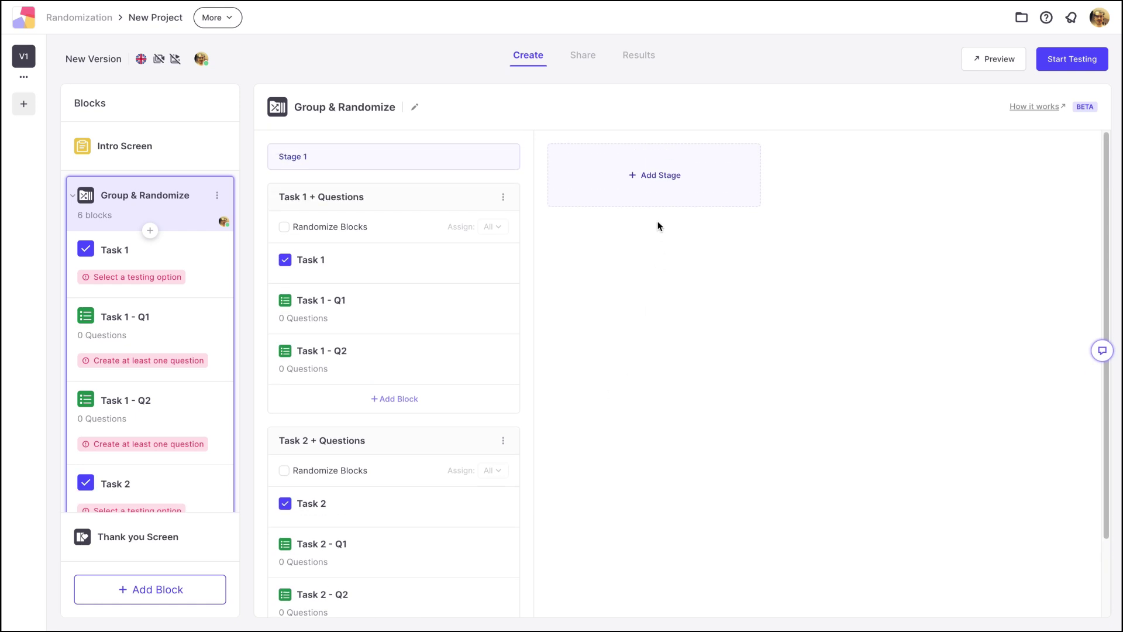
Add a second stage to the Group & Randomize block and rename its set as "Tasks"
left_click(632, 198)
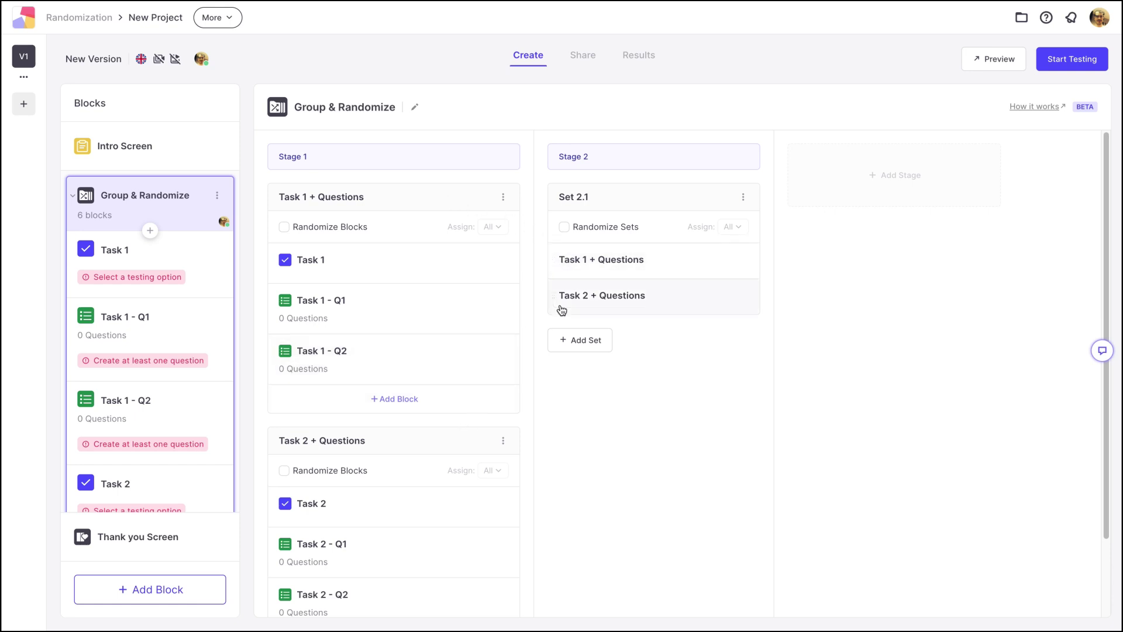
left_click(743, 198)
left_click(698, 223)
type("Tasks")
key("Return")
Turn on Randomize Sets for the Stage 2 "Tasks" set and assign 1 set to each participant
left_click(596, 228)
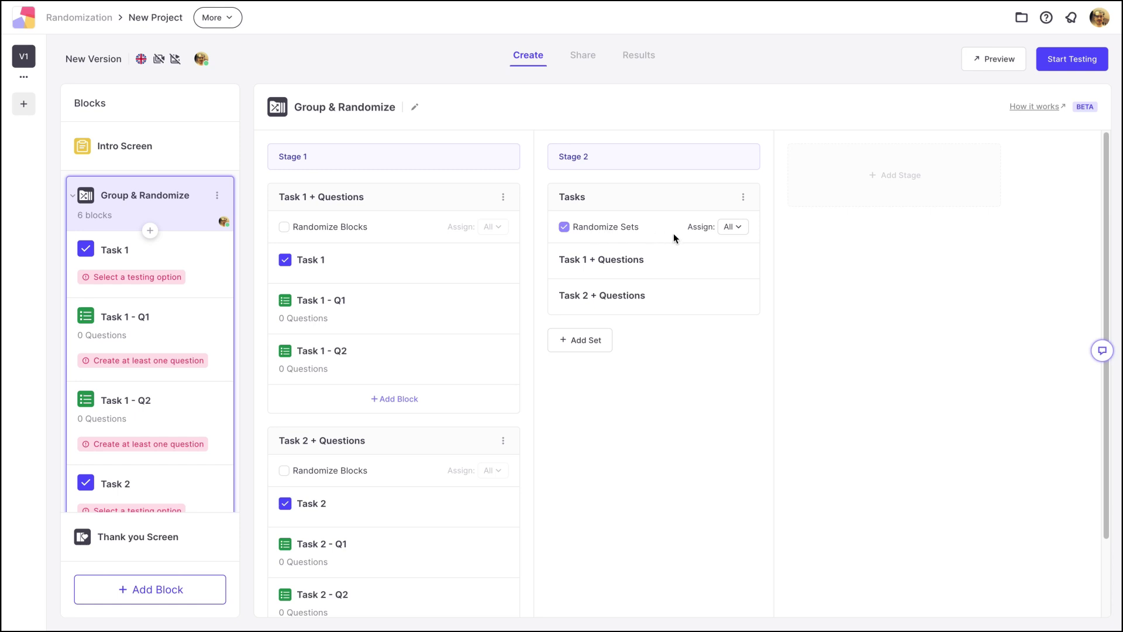
left_click(732, 233)
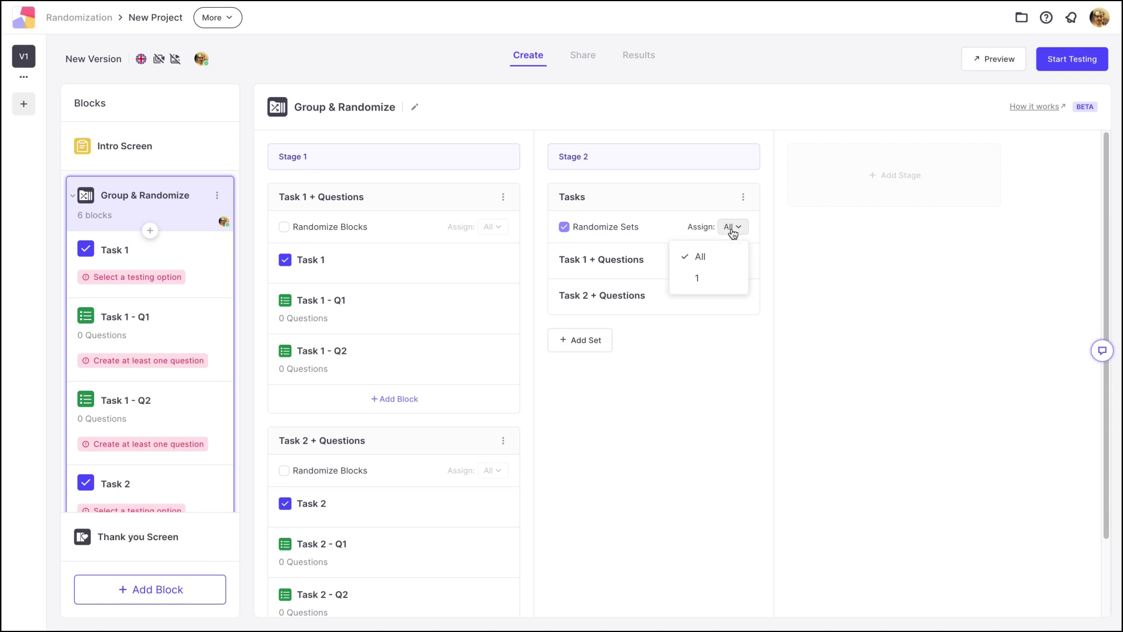
left_click(698, 281)
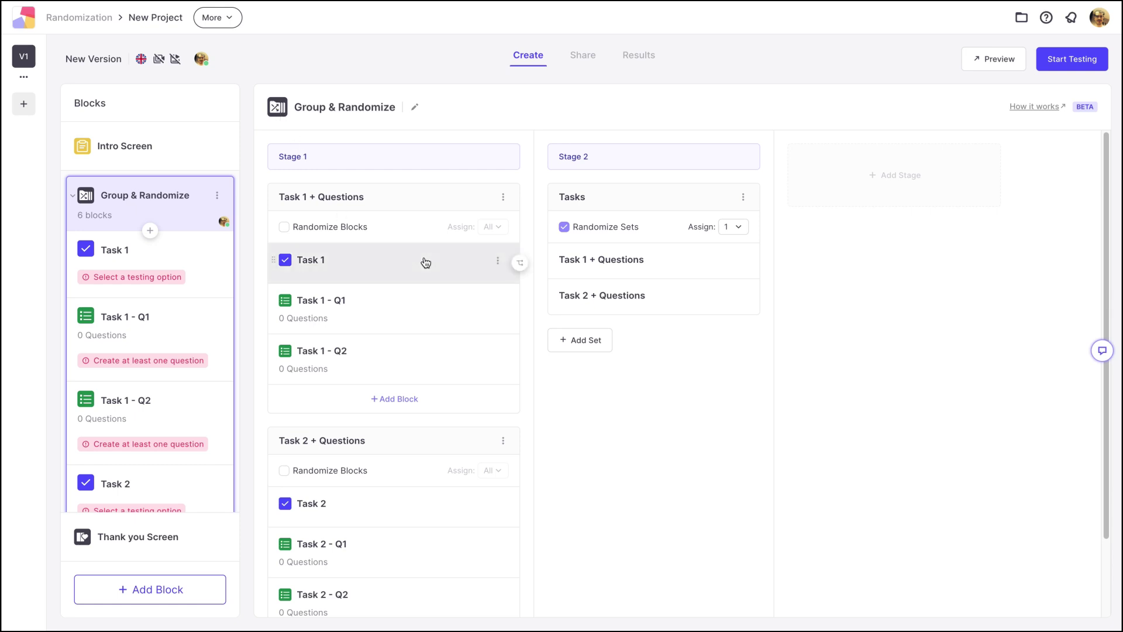
Delete the "Tasks" set from Stage 2
left_click(743, 199)
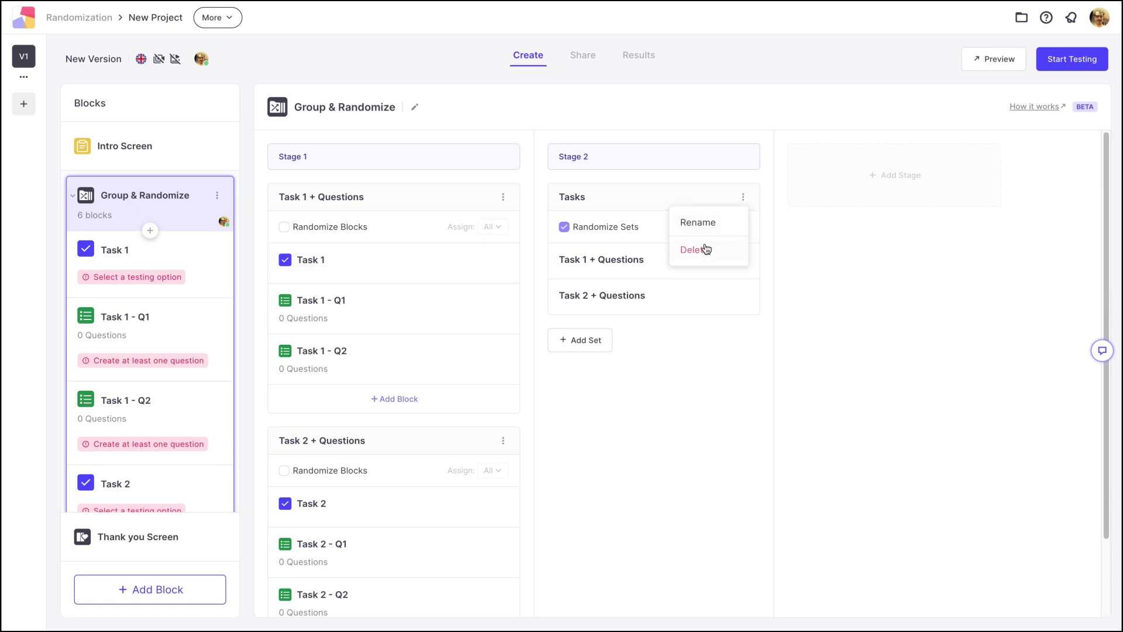
left_click(704, 248)
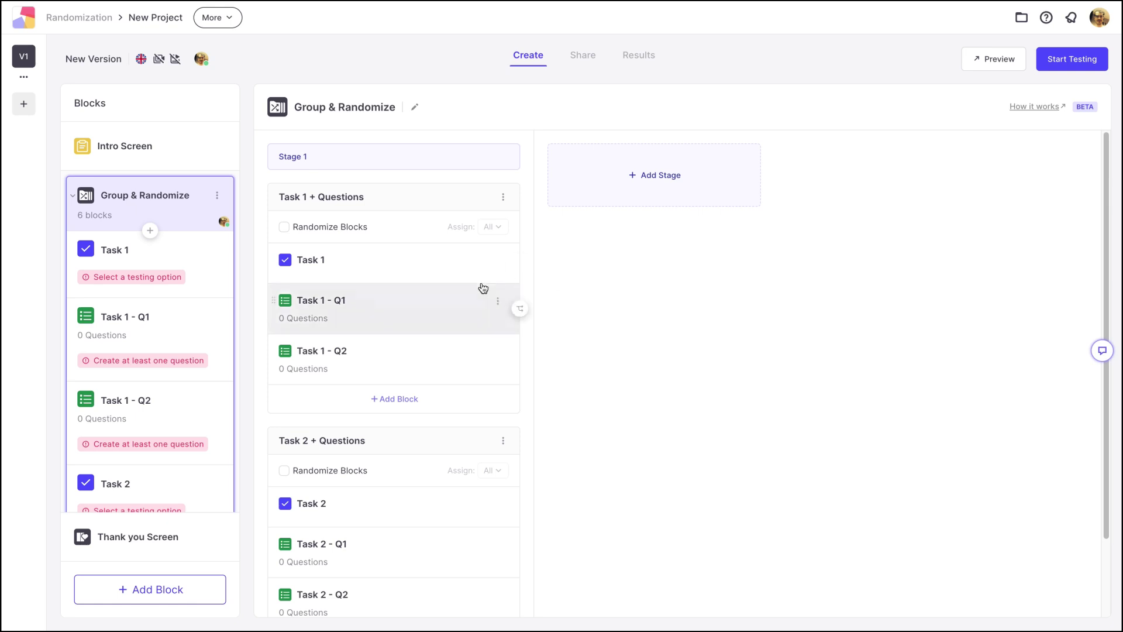
Add two empty sets to Stage 1 below "Task 2 + Questions"
scroll(482, 289, "down", 2)
left_click(307, 593)
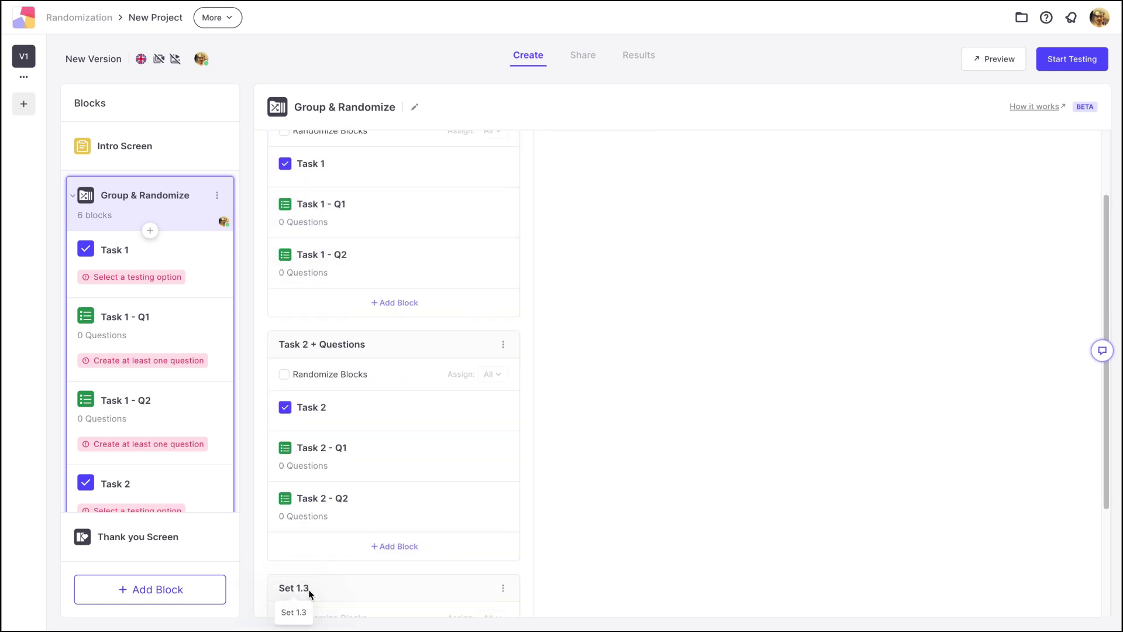
left_click(305, 609)
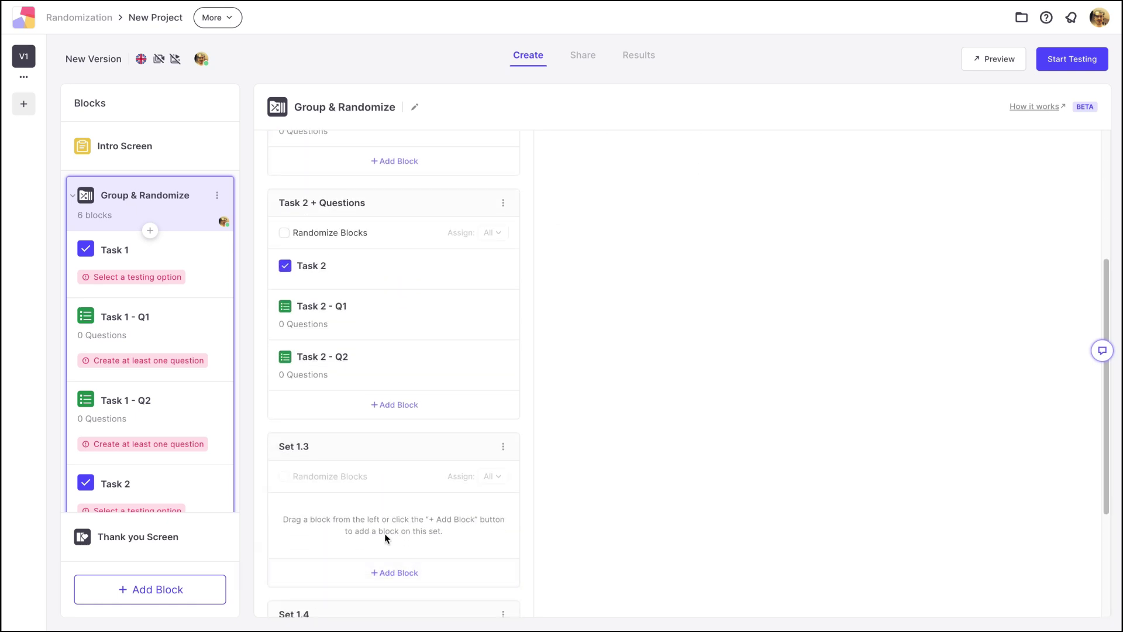
scroll(385, 533, "down", 1)
Rename the "Task 1 + Questions" set in Stage 1 as "Task 1"
scroll(384, 534, "up", 5)
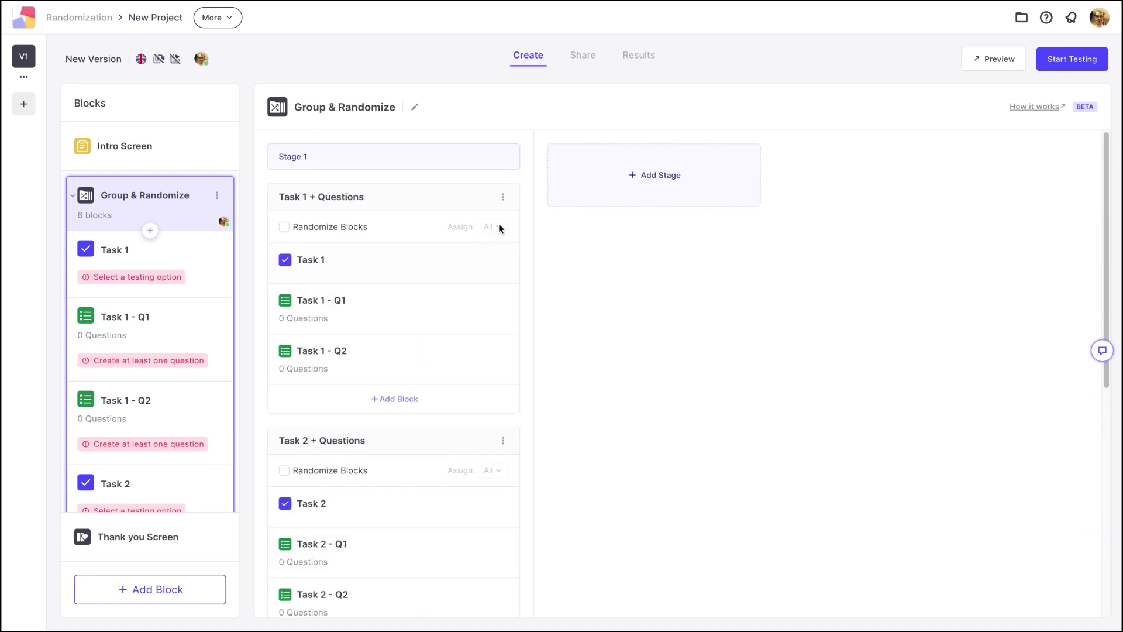
left_click(502, 200)
left_click(470, 220)
key("ctrl+a")
type("Task 1")
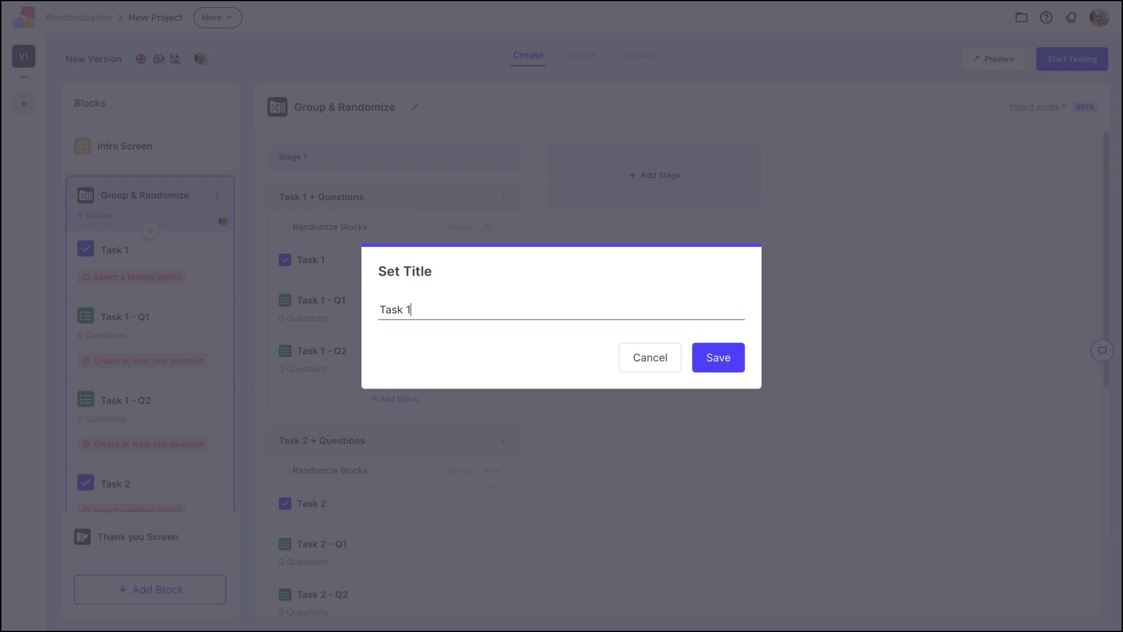
key("Return")
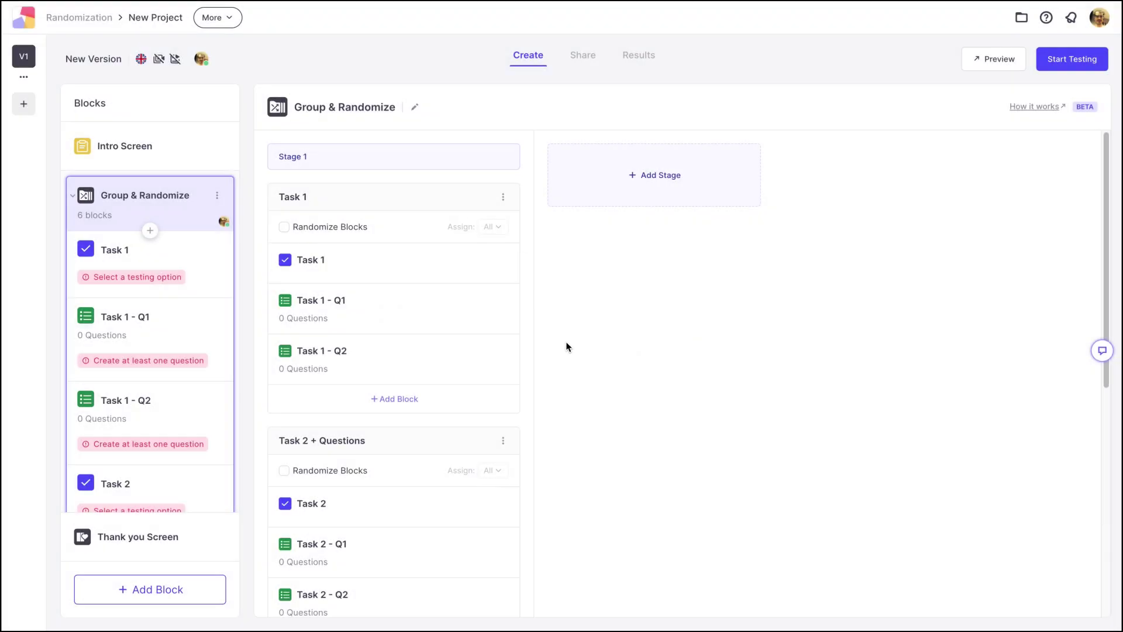
Rename the "Task 2 + Questions" set in Stage 1 as "Task 1 Questions"
left_click(502, 441)
left_click(467, 481)
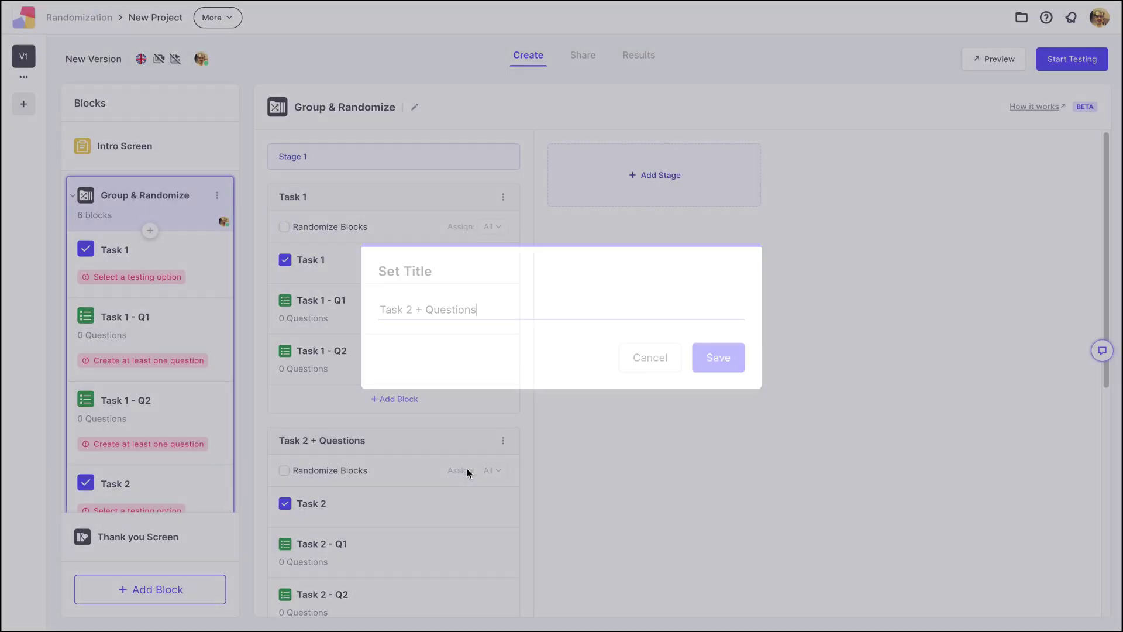
type("Task 1 Questions")
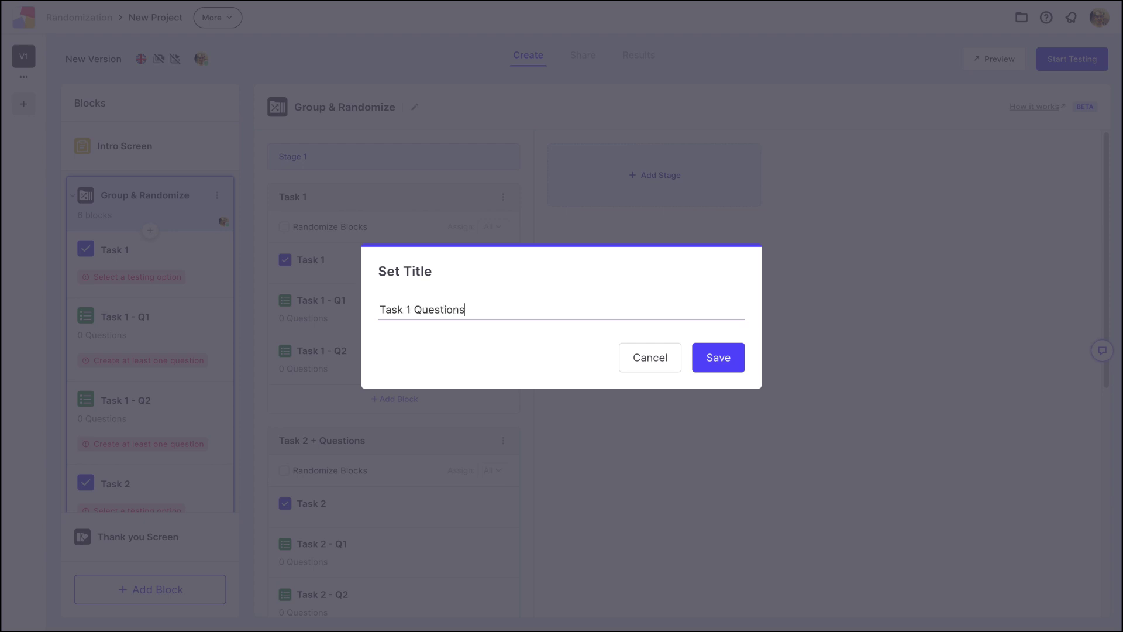
key("Return")
Rename Set 1.3 as "Task 2"
scroll(474, 491, "down", 3)
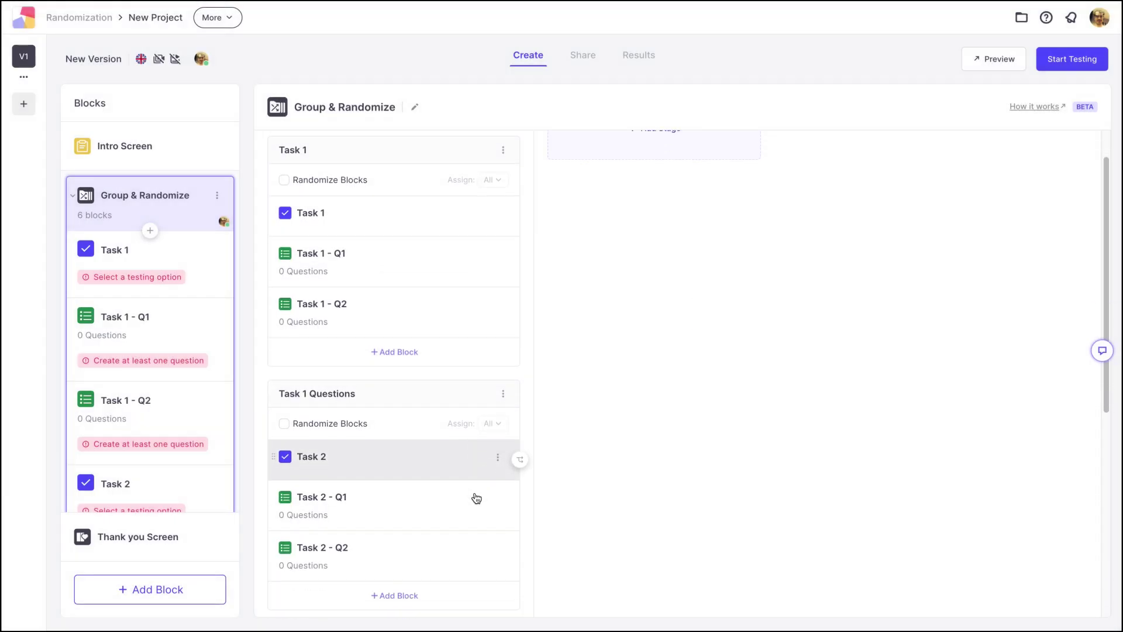
left_click(503, 512)
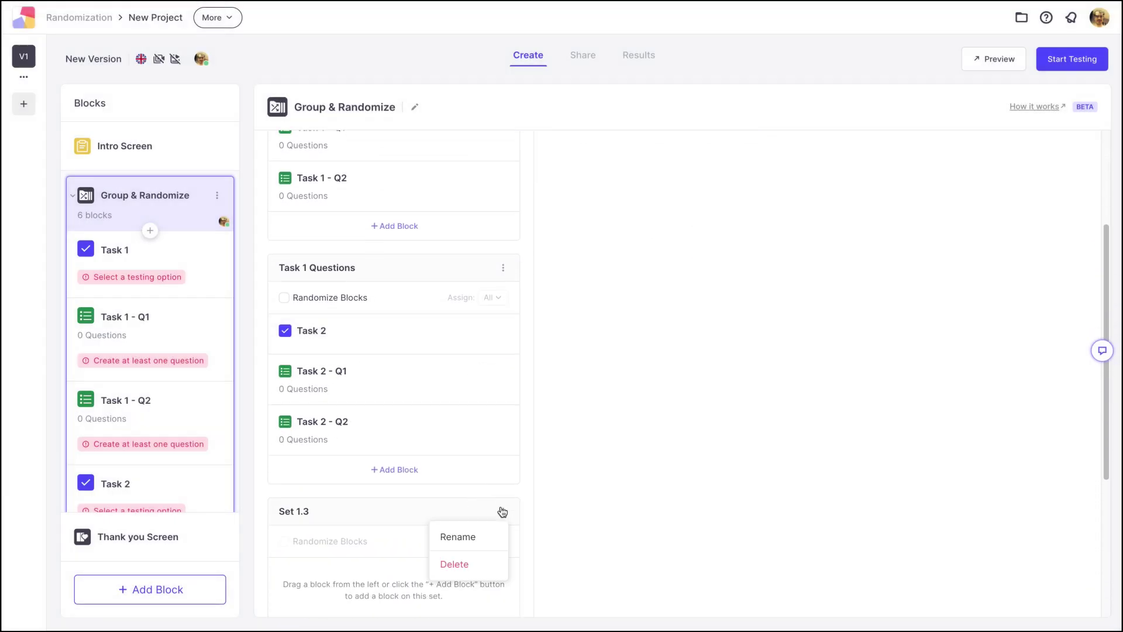
left_click(467, 535)
type("Task 2")
key("Return")
Rename Set 1.4 as "Task 2 Questions"
scroll(455, 569, "down", 5)
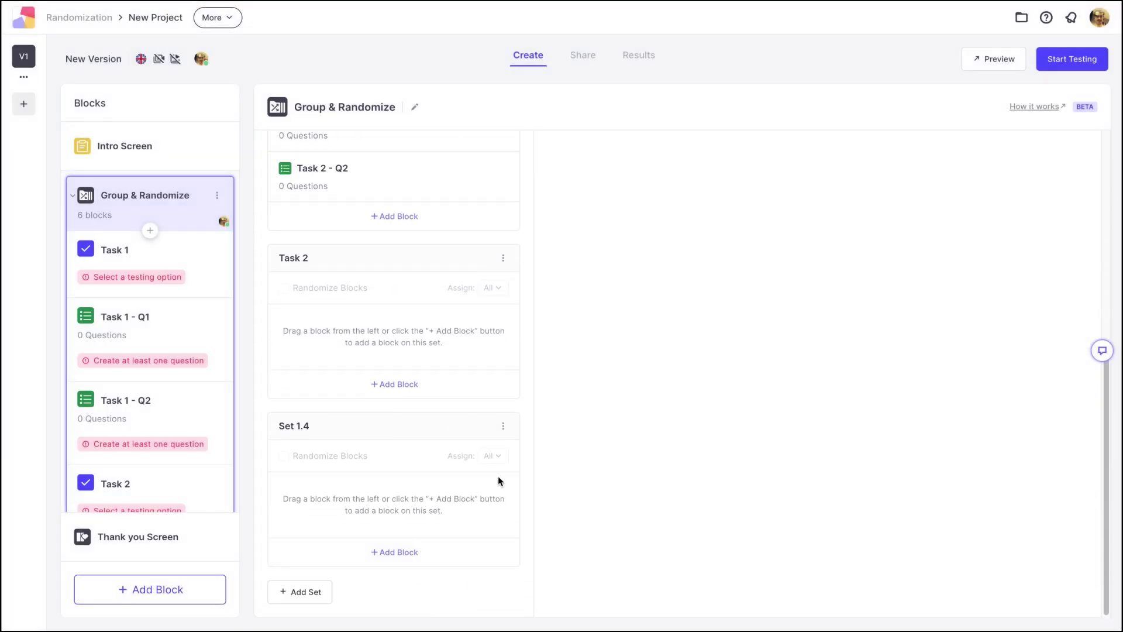
left_click(503, 426)
left_click(473, 456)
type("Task 2 Questions")
key("Return")
Move Task 2 - Q1 and Task 2 - Q2 into the "Task 2 Questions" set and the Task 2 block into the "Task 2" set
left_click_drag(379, 186, 369, 514)
left_click_drag(380, 211, 371, 495)
left_click_drag(381, 210, 380, 358)
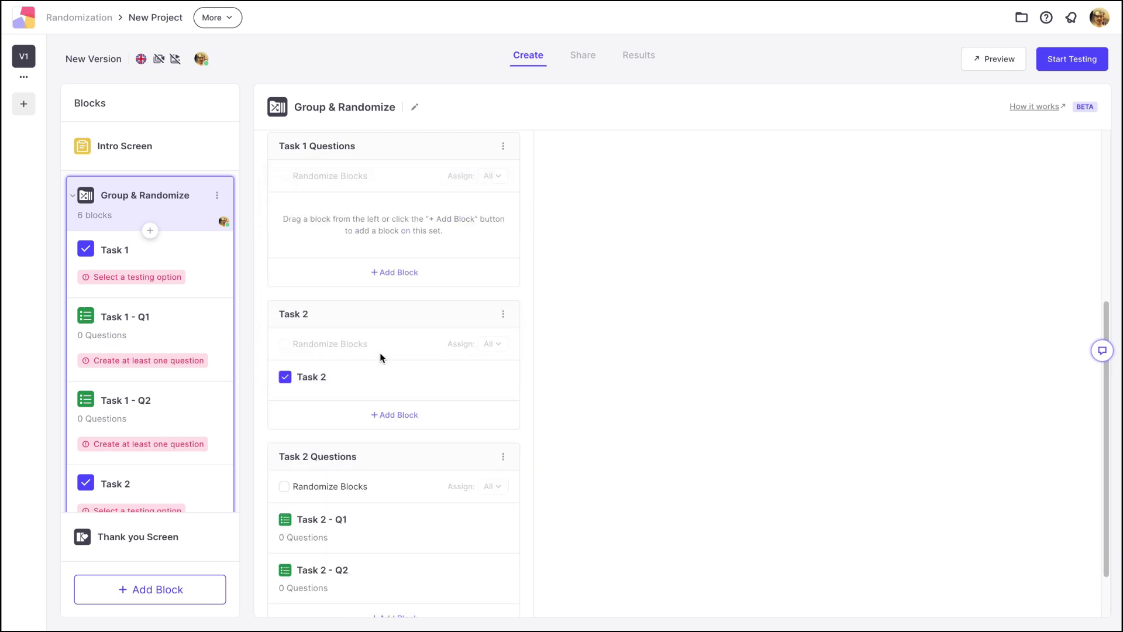
Move Task 1 - Q1 and Task 1 - Q2 from the "Task 1" set into the "Task 1 Questions" set in that order
scroll(381, 358, "up", 4)
mouse_move(403, 306)
left_mouse_down()
mouse_move(399, 451)
mouse_move(404, 310)
left_mouse_up()
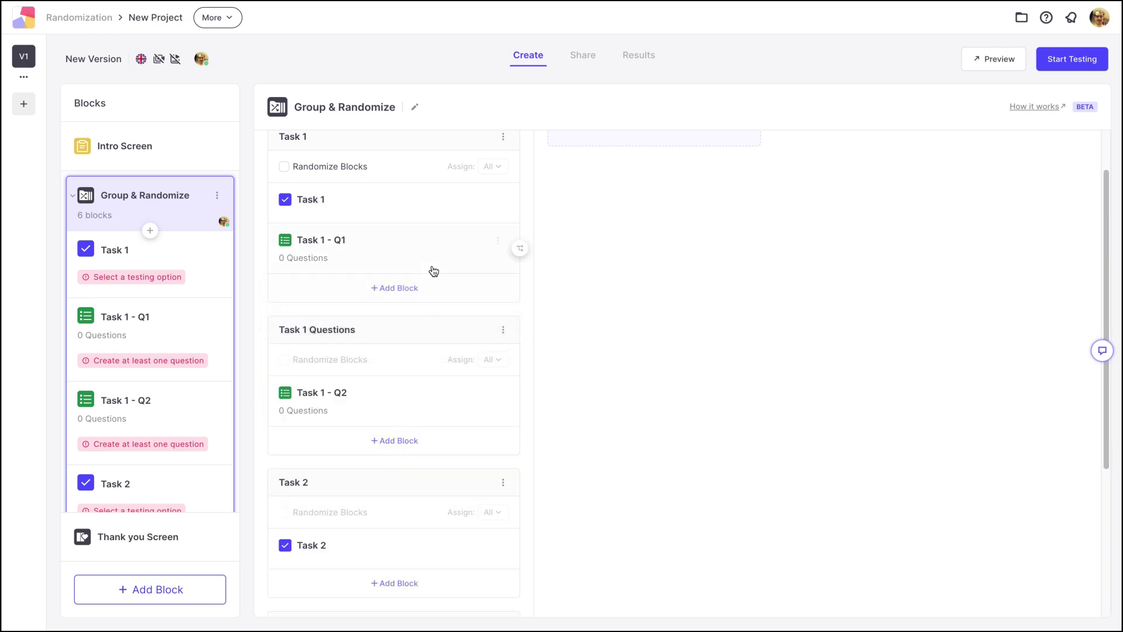
left_click_drag(426, 254, 424, 358)
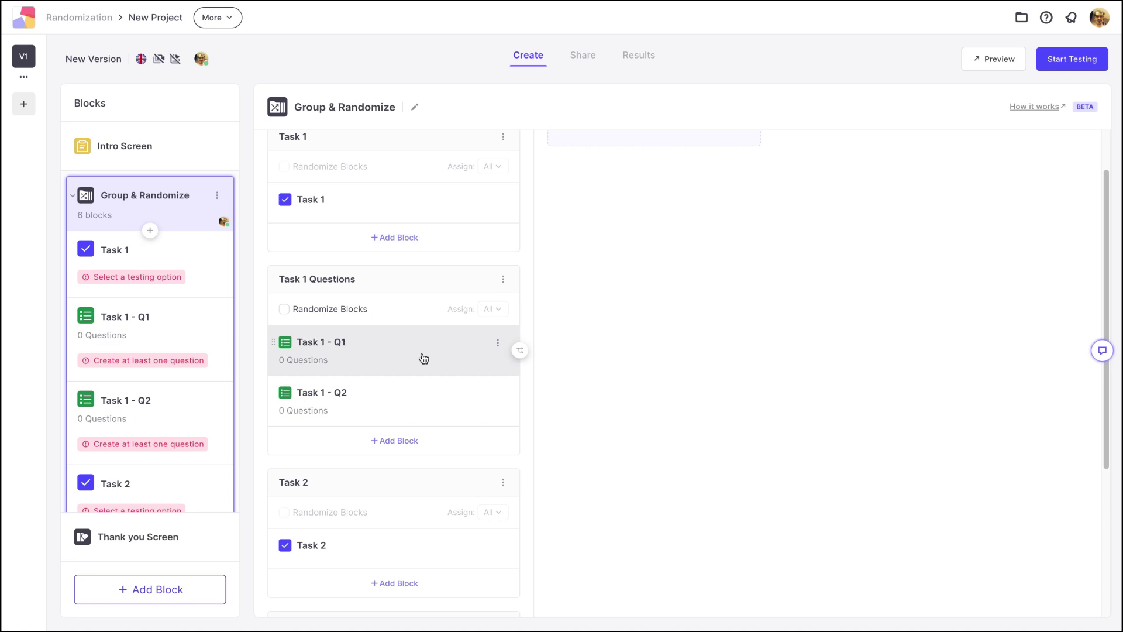
Turn on Randomize Blocks for the "Task 1 Questions" and "Task 2 Questions" sets
left_click(304, 310)
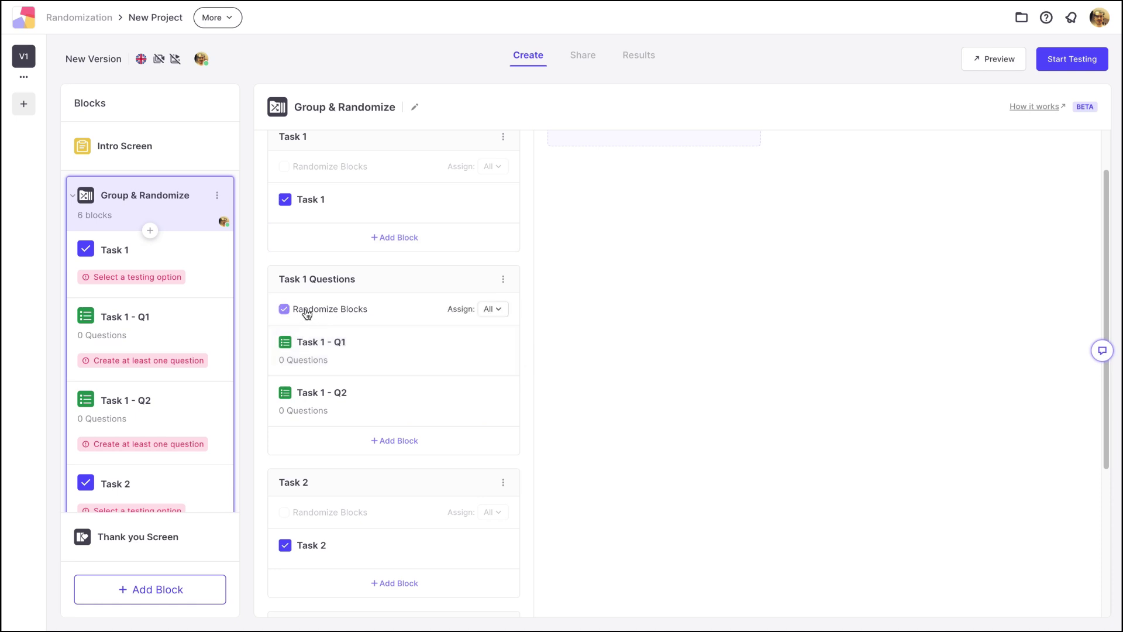
scroll(305, 314, "down", 3)
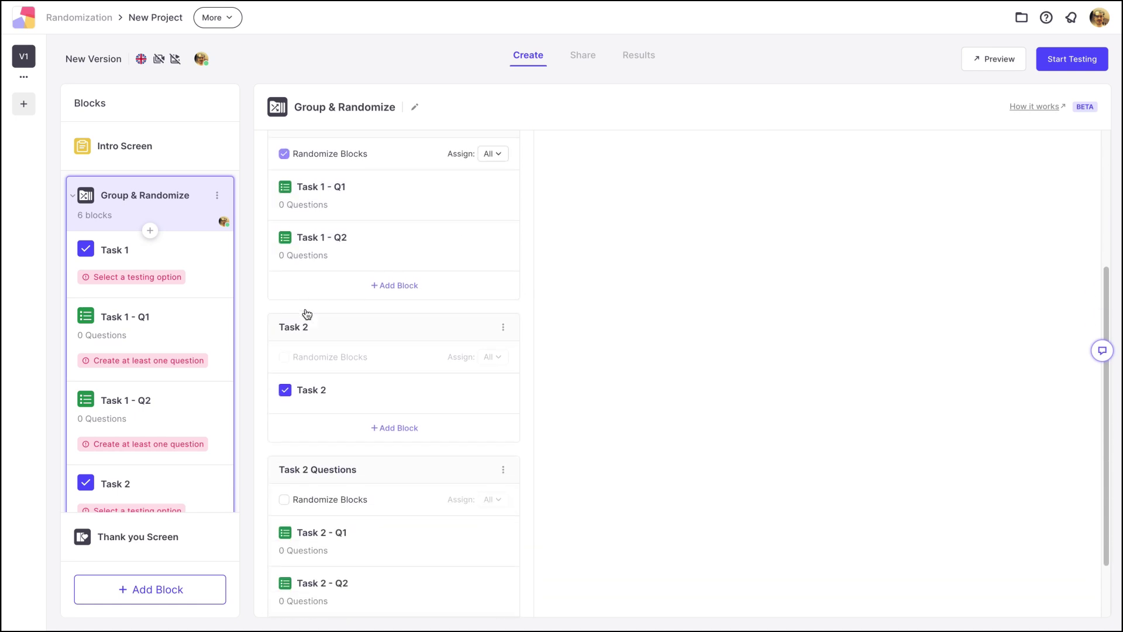
left_click(305, 497)
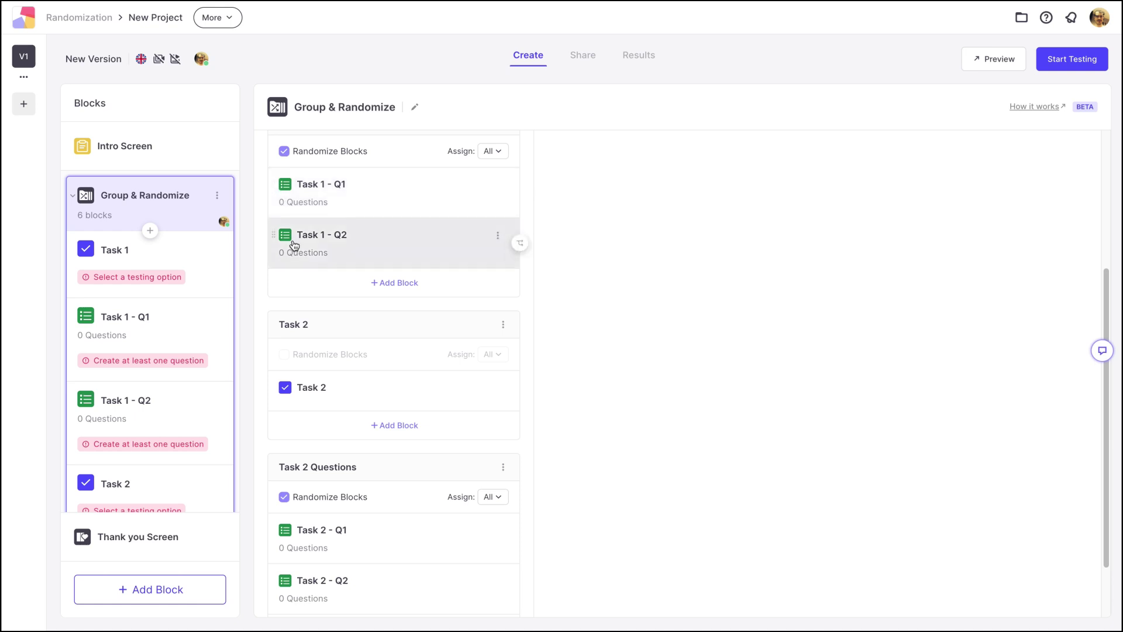
Add a second stage that gathers the four Stage 1 sets
scroll(309, 239, "up", 3)
scroll(663, 243, "up", 1)
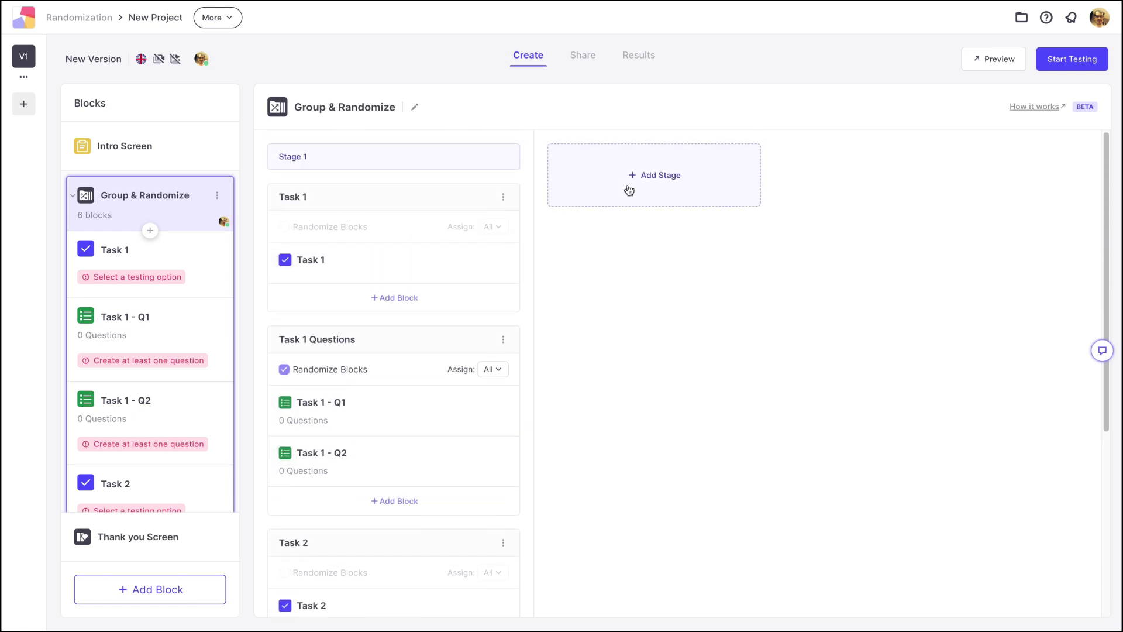
left_click(628, 190)
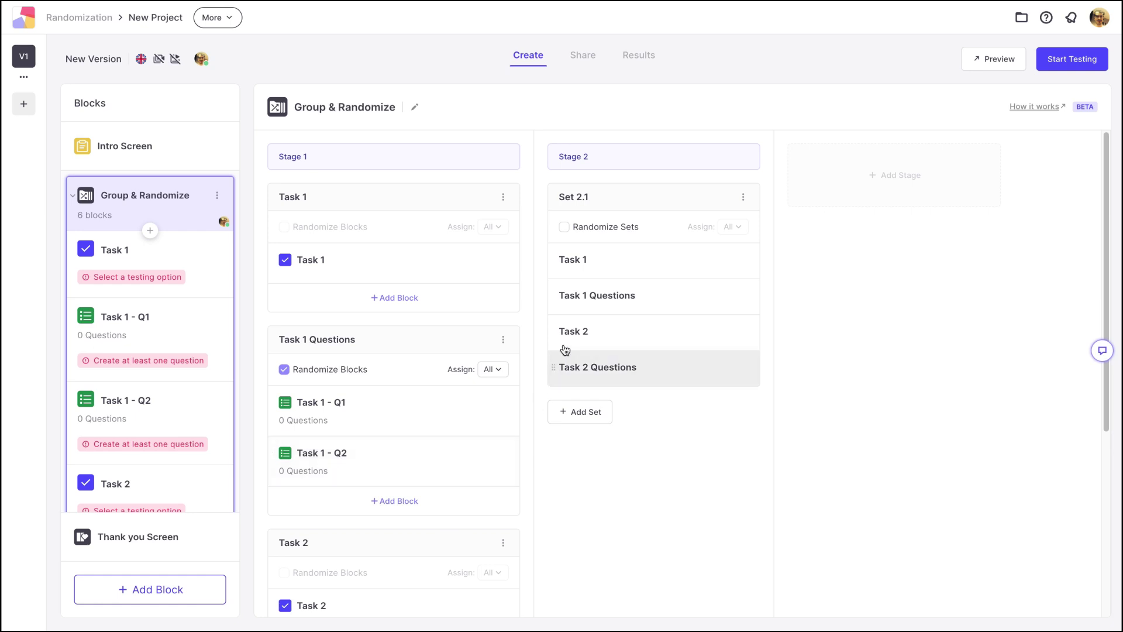
scroll(565, 346, "down", 2)
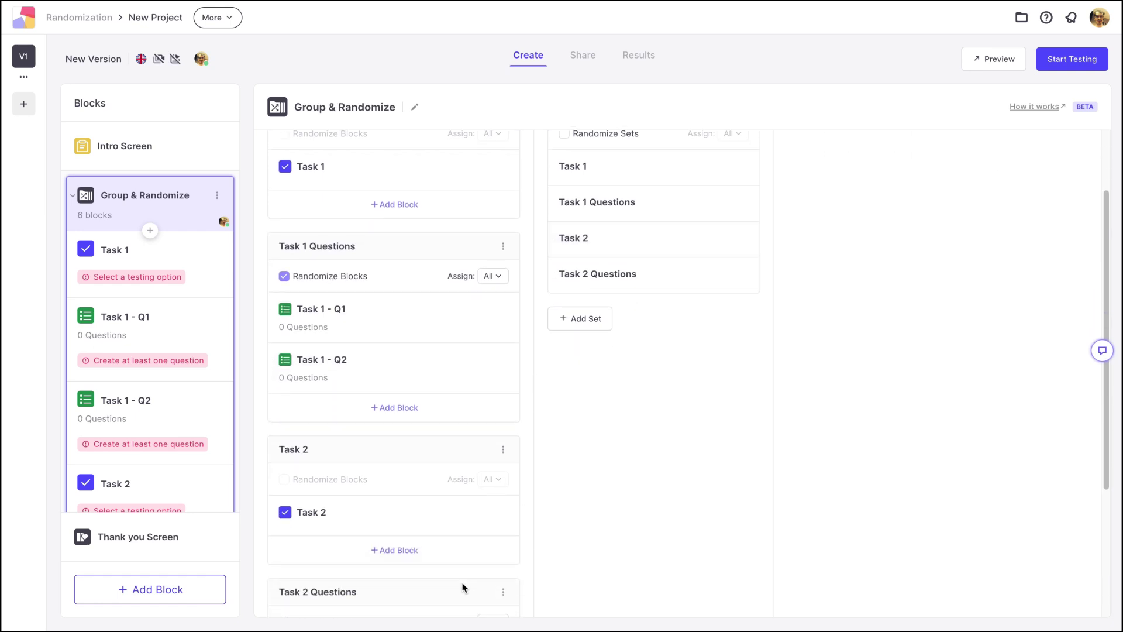
scroll(573, 275, "up", 2)
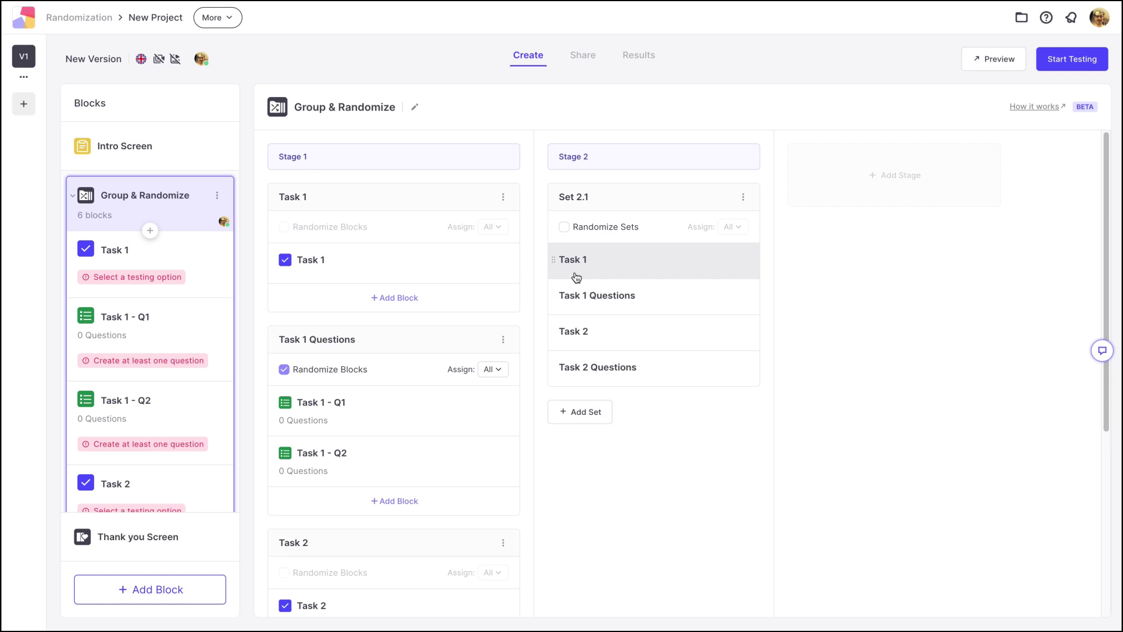
Add a second set to Stage 2 and move Task 2 and Task 2 Questions into it in that order
left_click(584, 407)
left_click_drag(695, 366, 697, 462)
left_click_drag(616, 329, 618, 413)
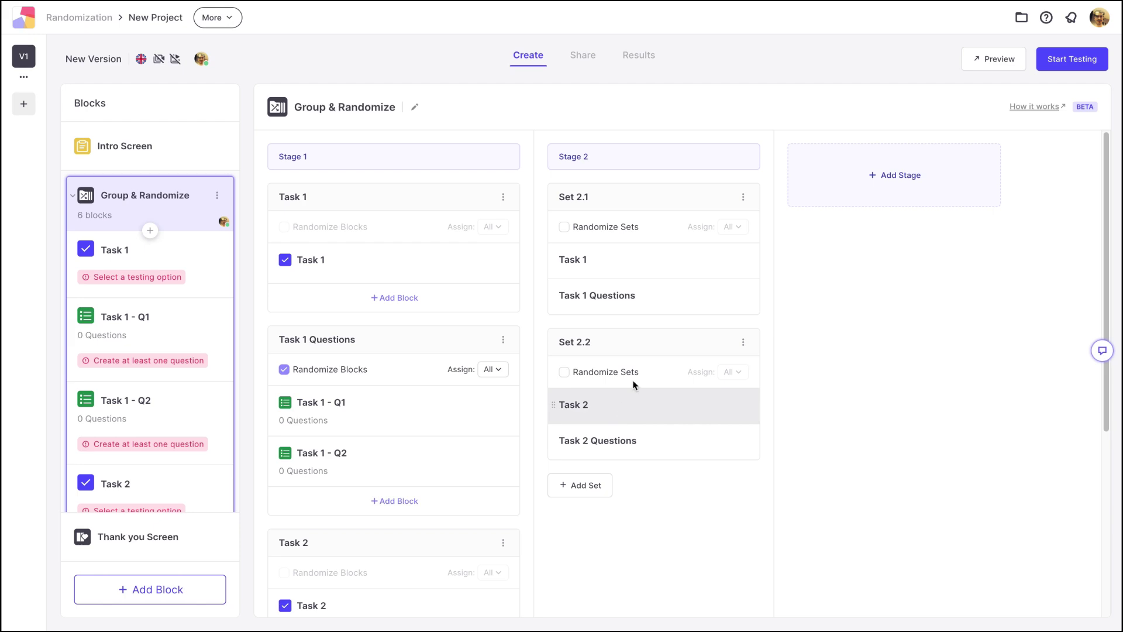
Rename Set 2.1 as "Task 1 + Questions"
left_click(743, 197)
left_click(720, 221)
key("ctrl+a")
type("Task 1 ")
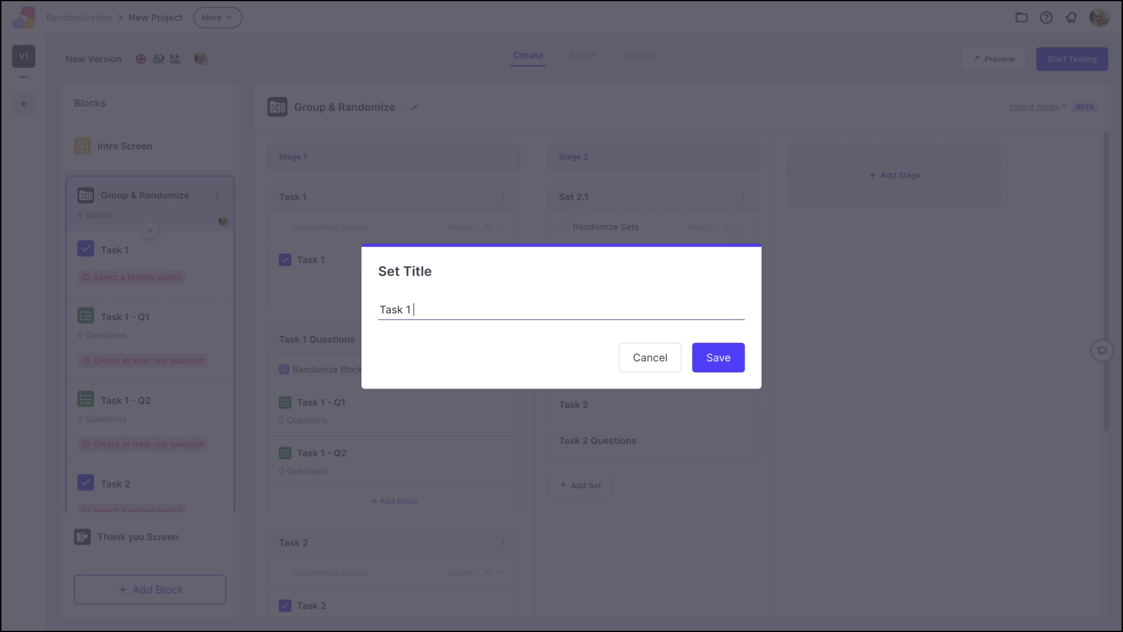
type("+ Questions")
key("Return")
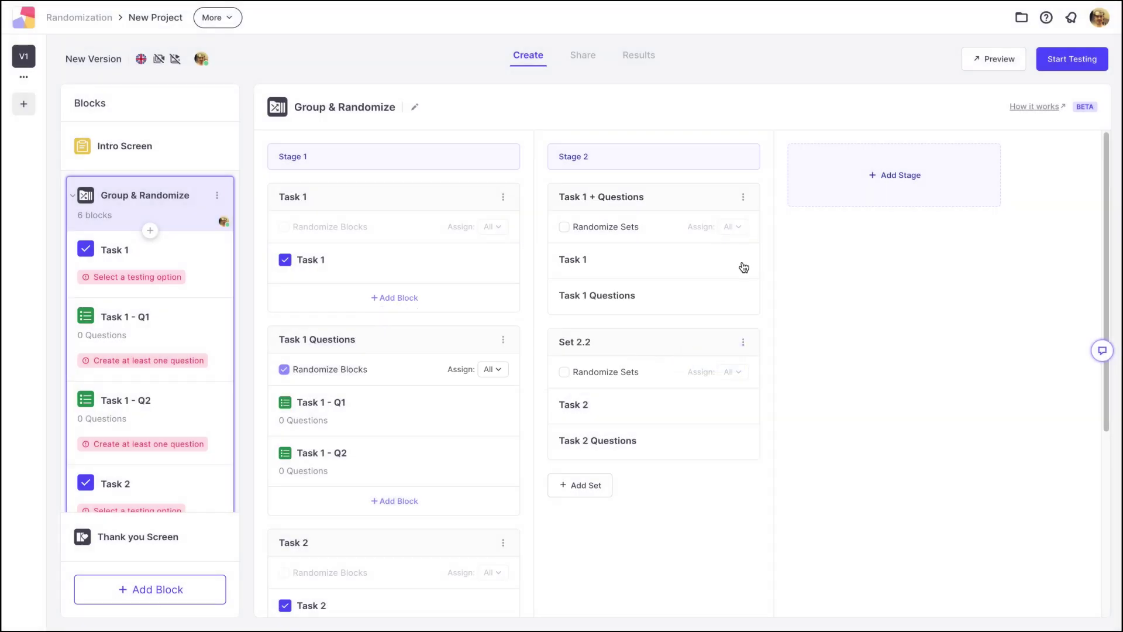
Rename Set 2.2 as "Task 2 + Questions"
left_click(743, 342)
left_click(717, 363)
key("ctrl+a")
type("T")
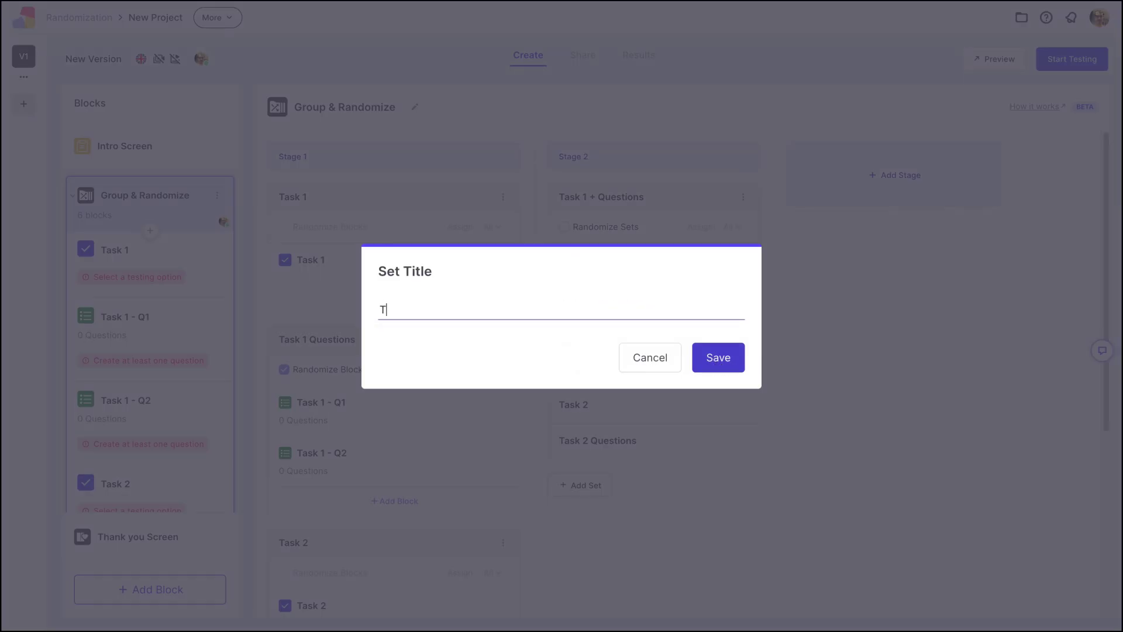
type("ask 2 + Questions")
left_click(717, 364)
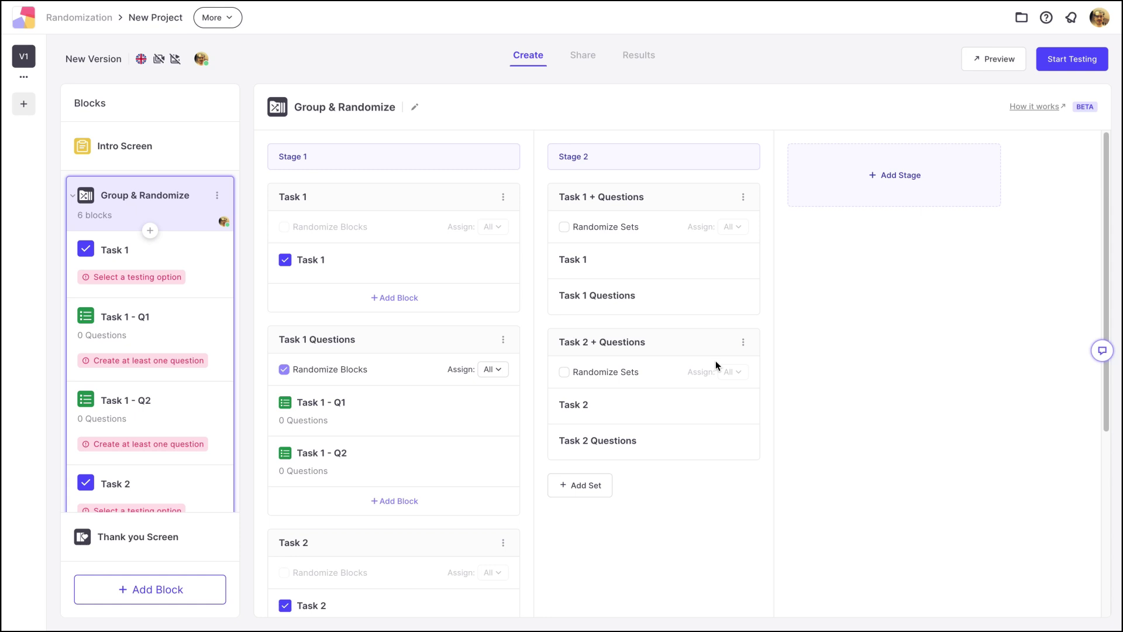
Add a third stage and rename its set as "Tasks"
left_click(895, 187)
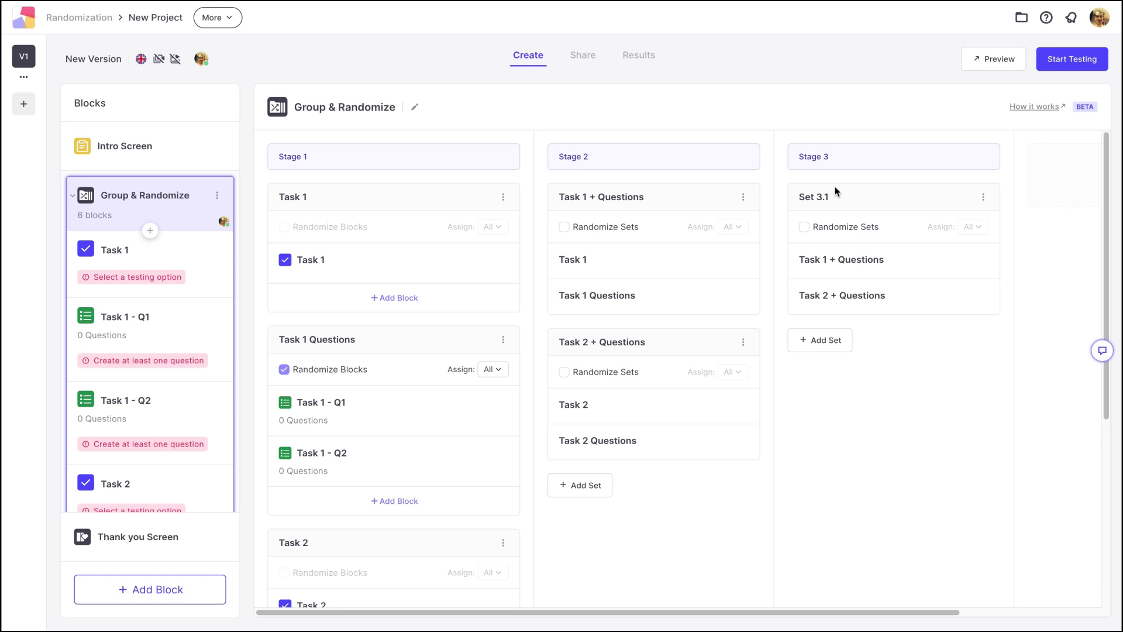
left_click(984, 198)
left_click(952, 220)
type("Tasks")
Turn on Randomize Sets for the Stage 3 "Tasks" set and assign 1 set to each participant
left_click(813, 228)
left_click(967, 233)
left_click(941, 277)
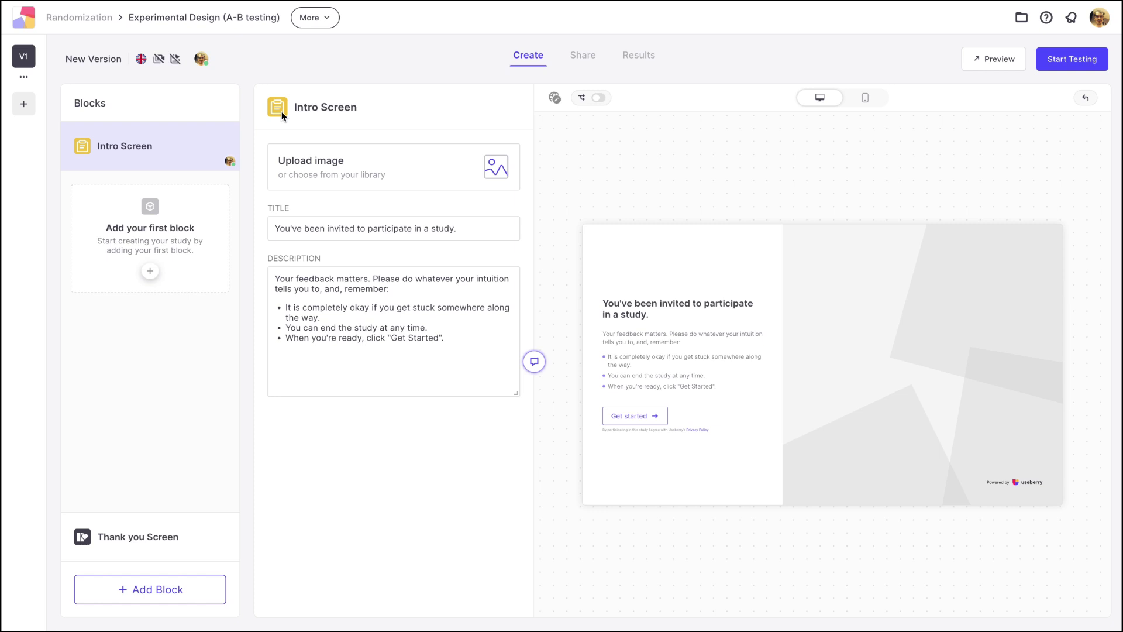
Add a Group & Randomize block as the first block of the Experimental Design (A-B testing) project
left_click(150, 270)
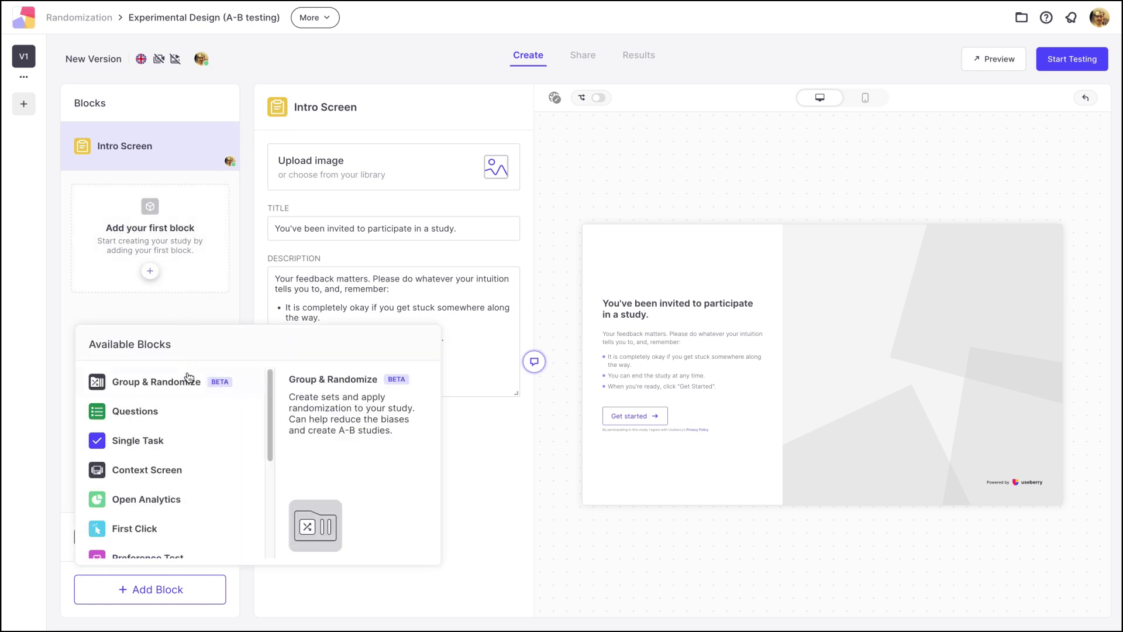
left_click(189, 379)
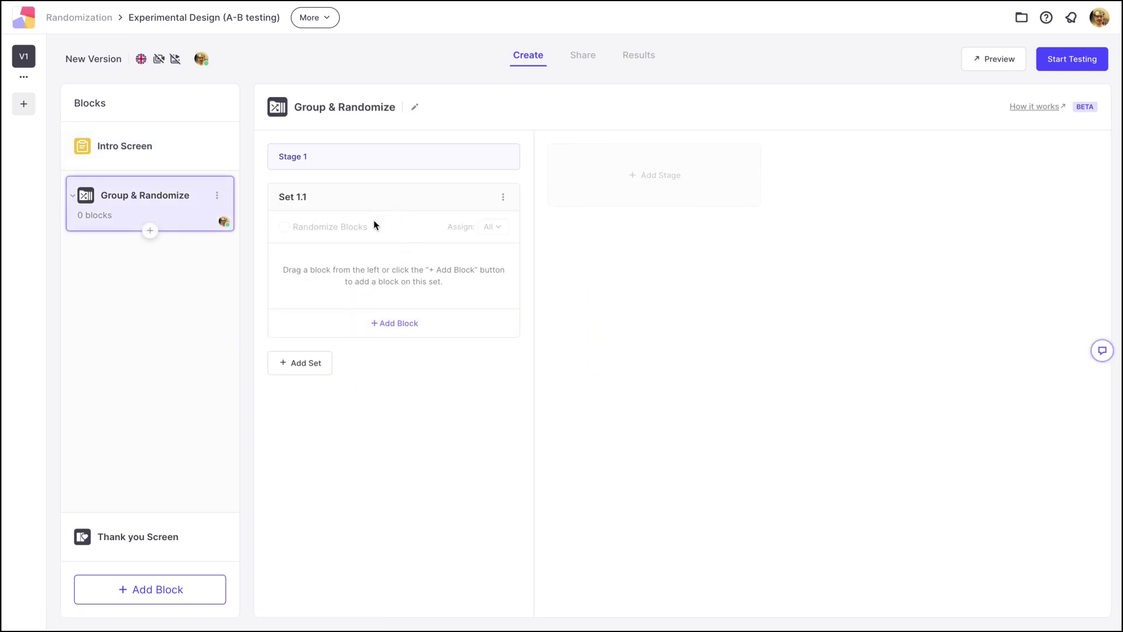
Add a second set to Stage 1 and rename Set 1.1 as "Design A"
left_click(303, 364)
left_click(502, 197)
left_click(483, 219)
type("Design A")
key("ctrl+a")
key("ctrl+c")
key("Return")
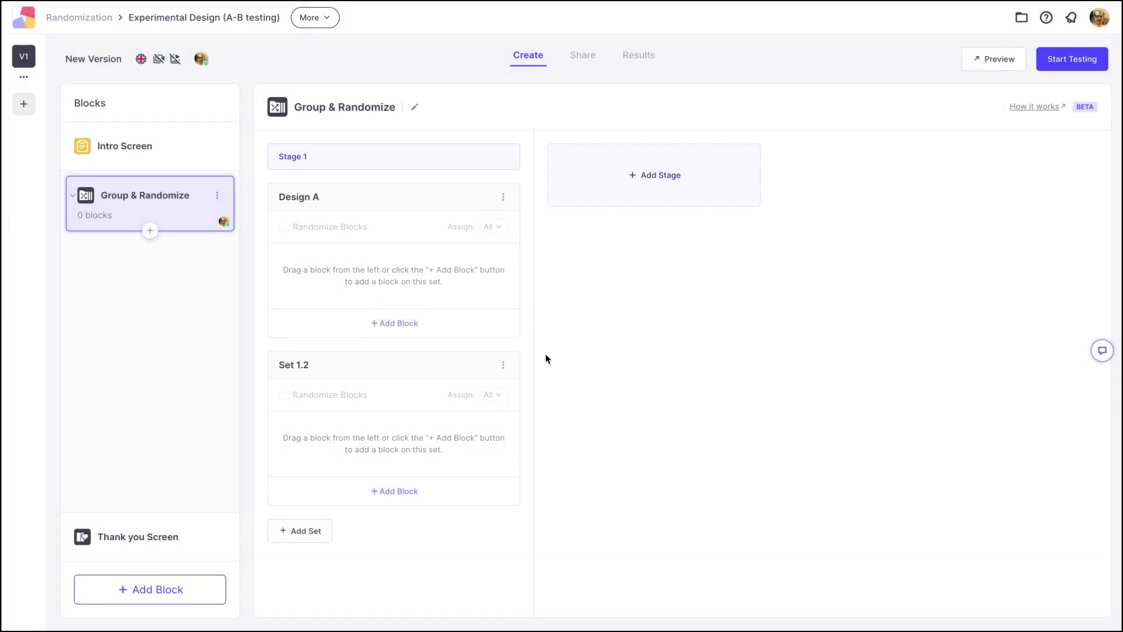
Rename Set 1.2 as "Design B"
left_click(503, 366)
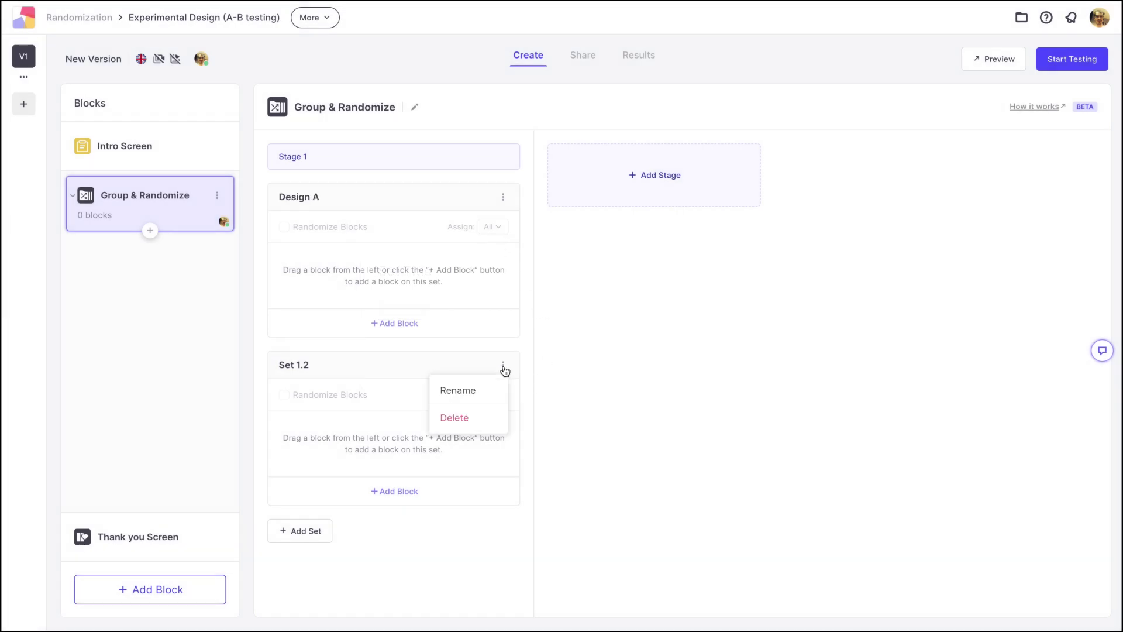
left_click(474, 391)
key("ctrl+a")
key("ctrl+v")
key("BackSpace")
type("B")
key("Return")
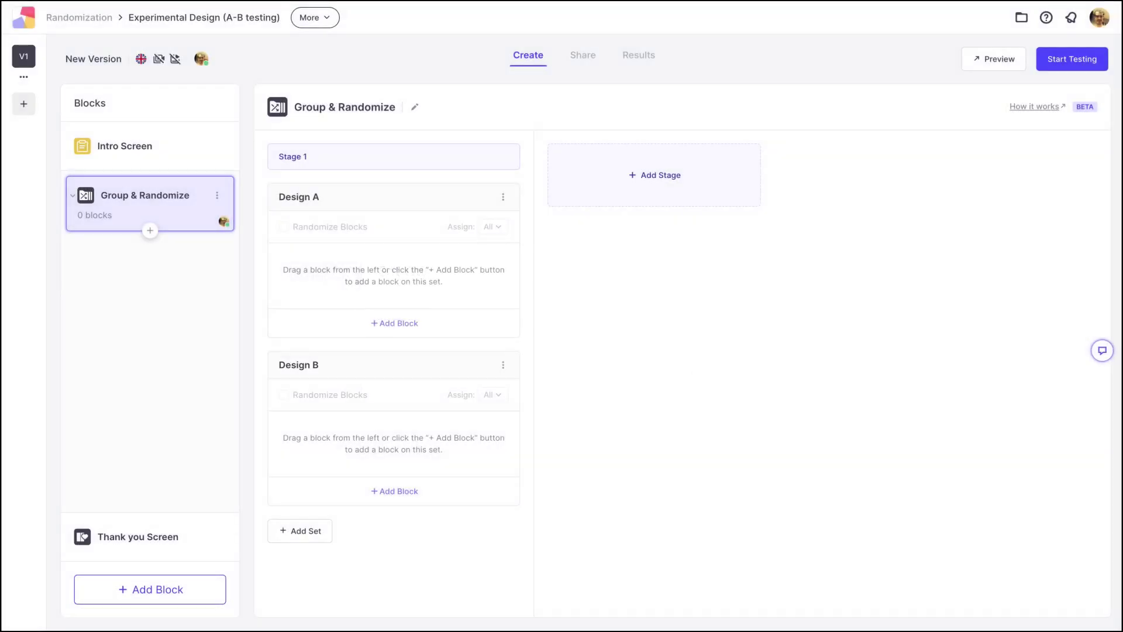
Add two Single Task blocks to the Design A set
left_click(408, 324)
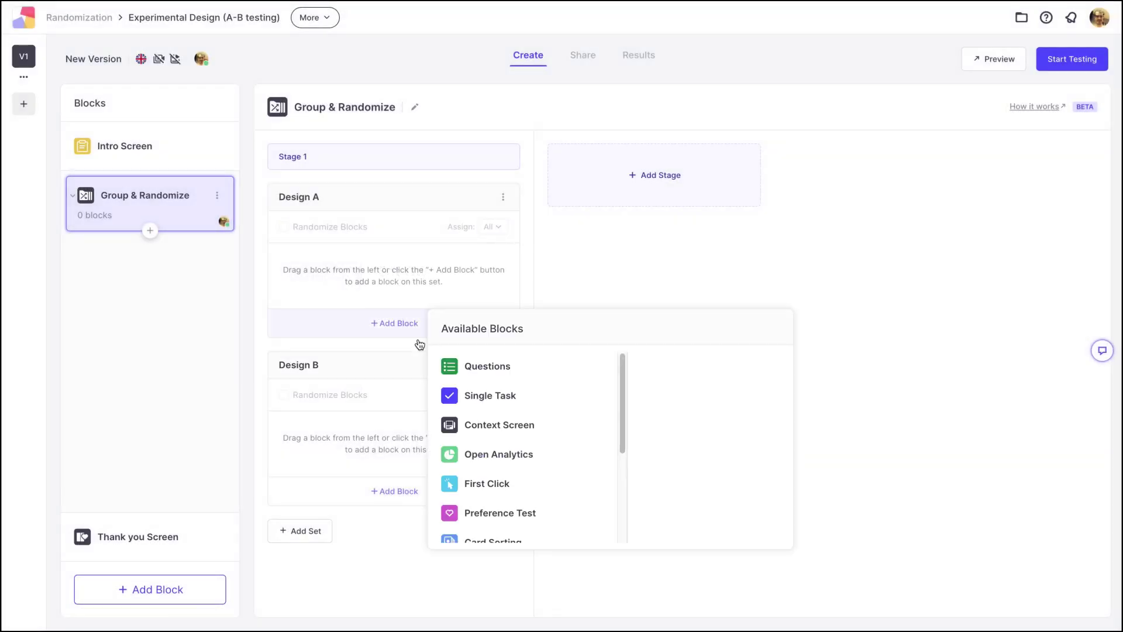
left_click(471, 396)
left_click(417, 301)
left_click(454, 367)
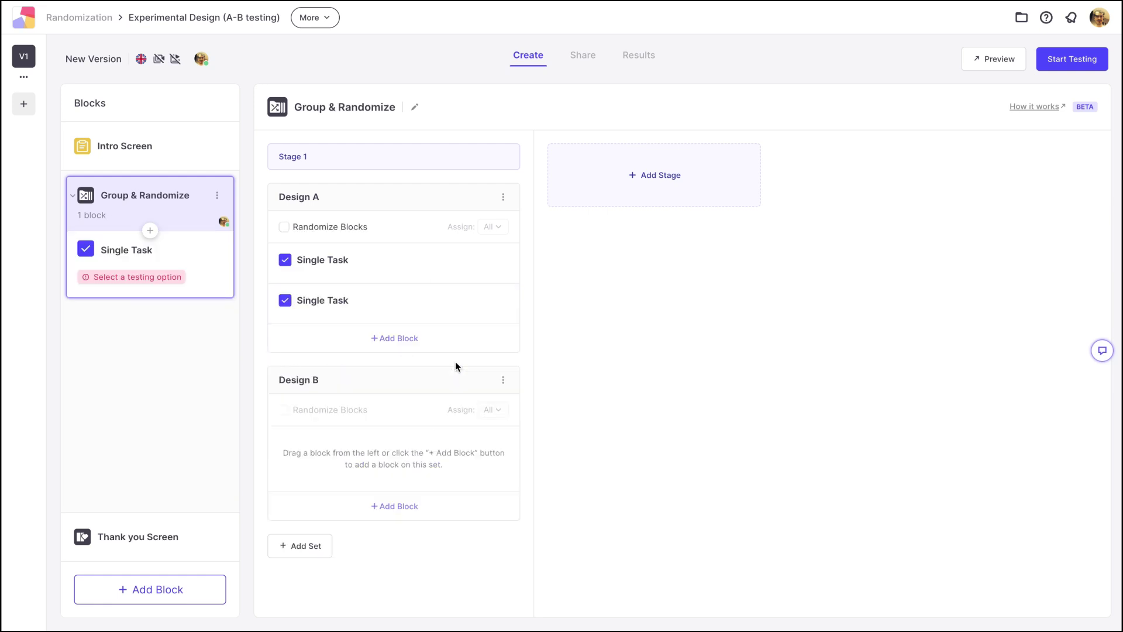
Add two Single Task blocks to the Design B set
left_click(384, 508)
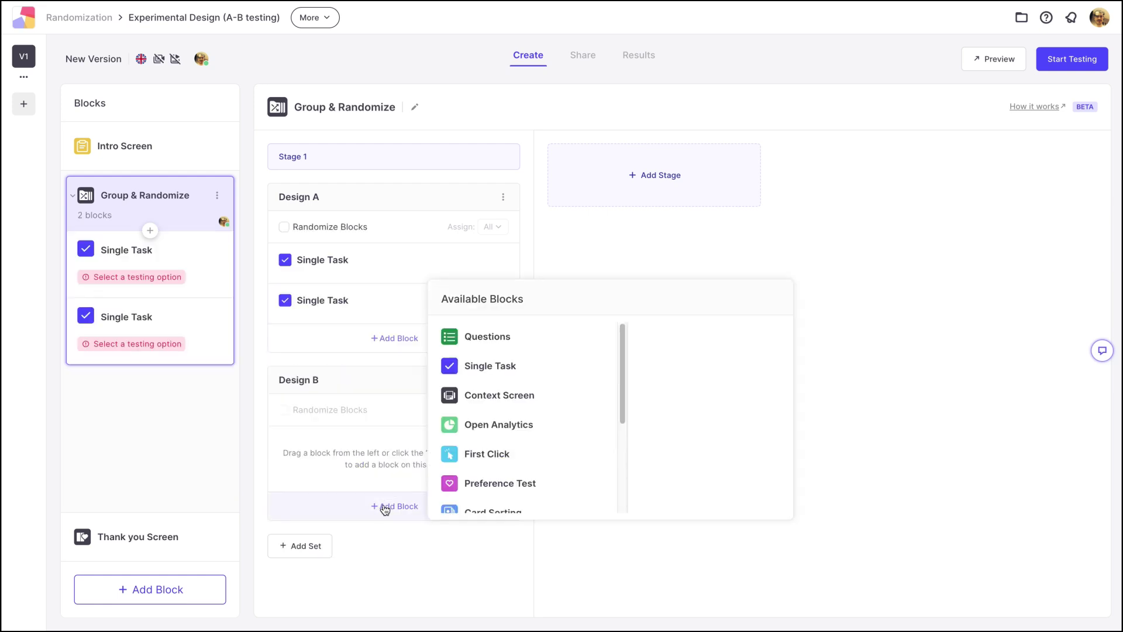
left_click(497, 361)
left_click(420, 475)
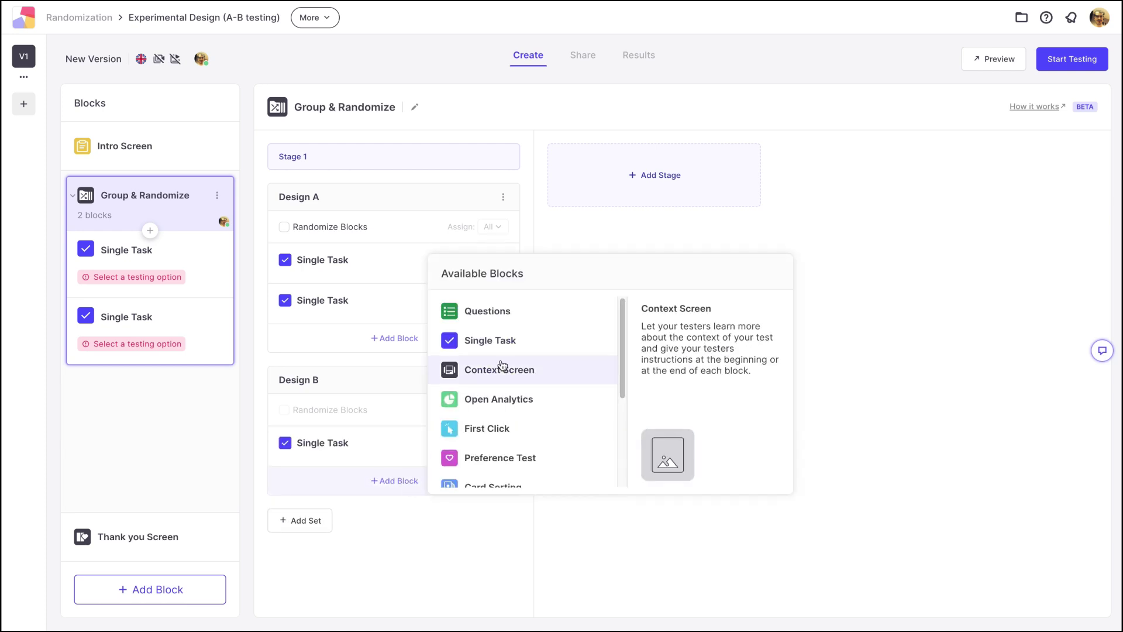
left_click(510, 345)
Rename the first Single Task block in the Design A set as "Design A - Task 1"
left_click(497, 260)
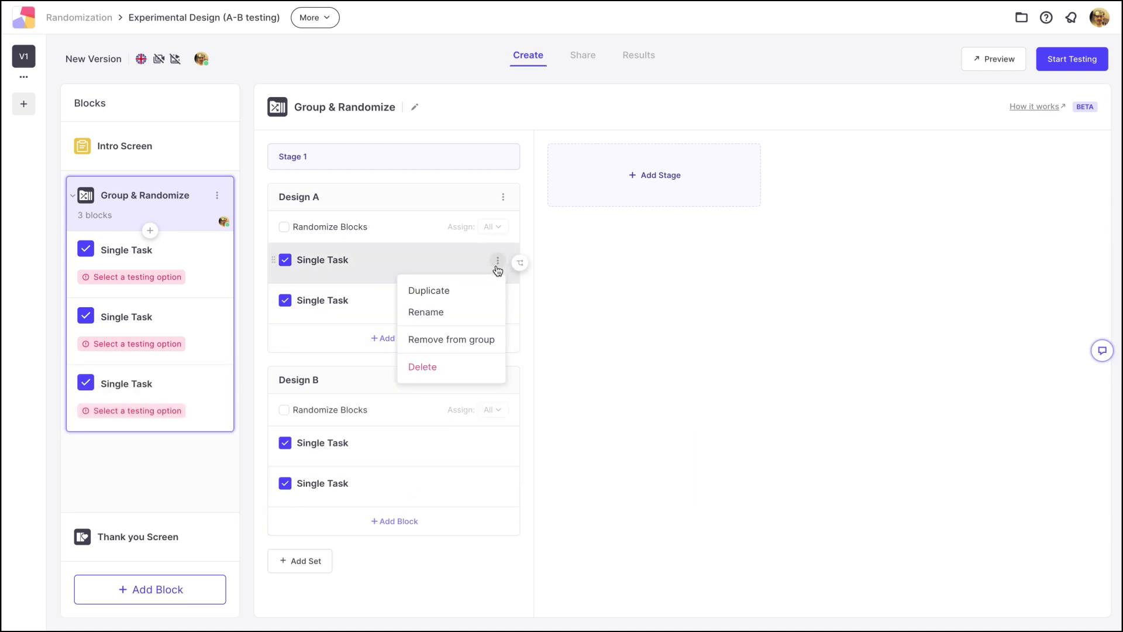
left_click(457, 310)
key("ctrl+a")
type("Design A")
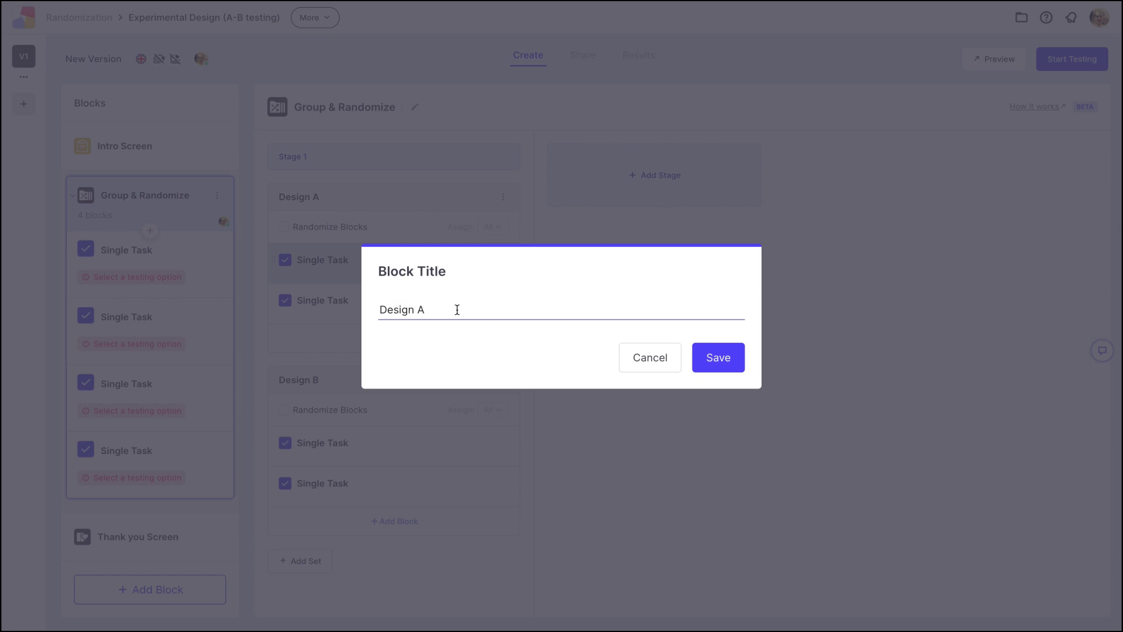
type(" - Task 1")
key("ctrl+a")
key("ctrl+c")
key("Return")
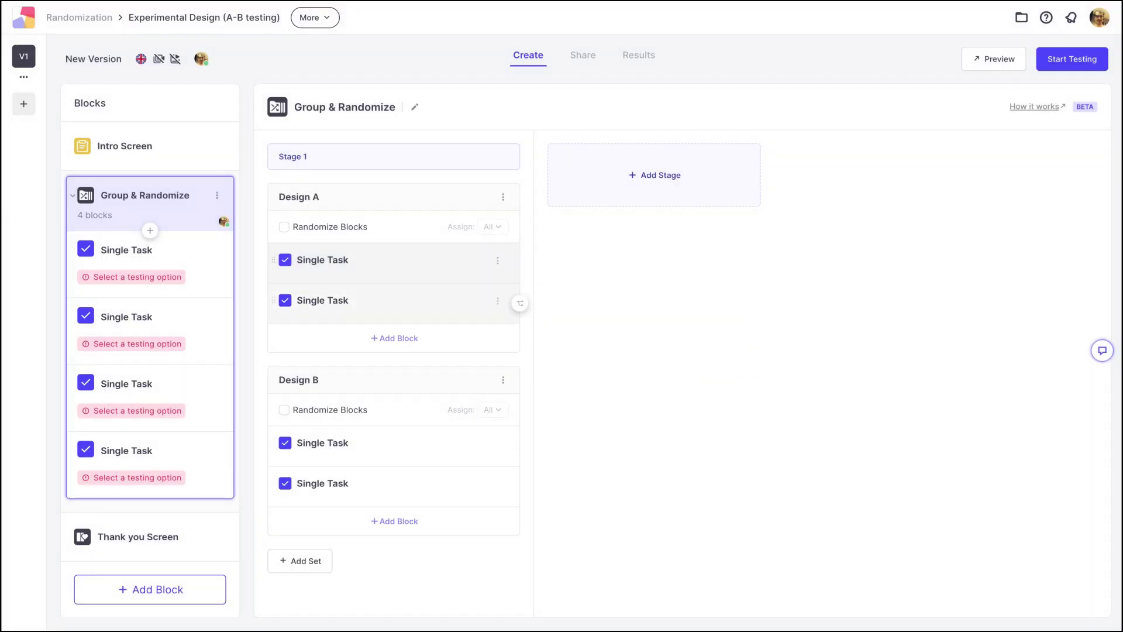
Rename the second Single Task block in the Design A set as "Design A - Task 2"
left_click(497, 300)
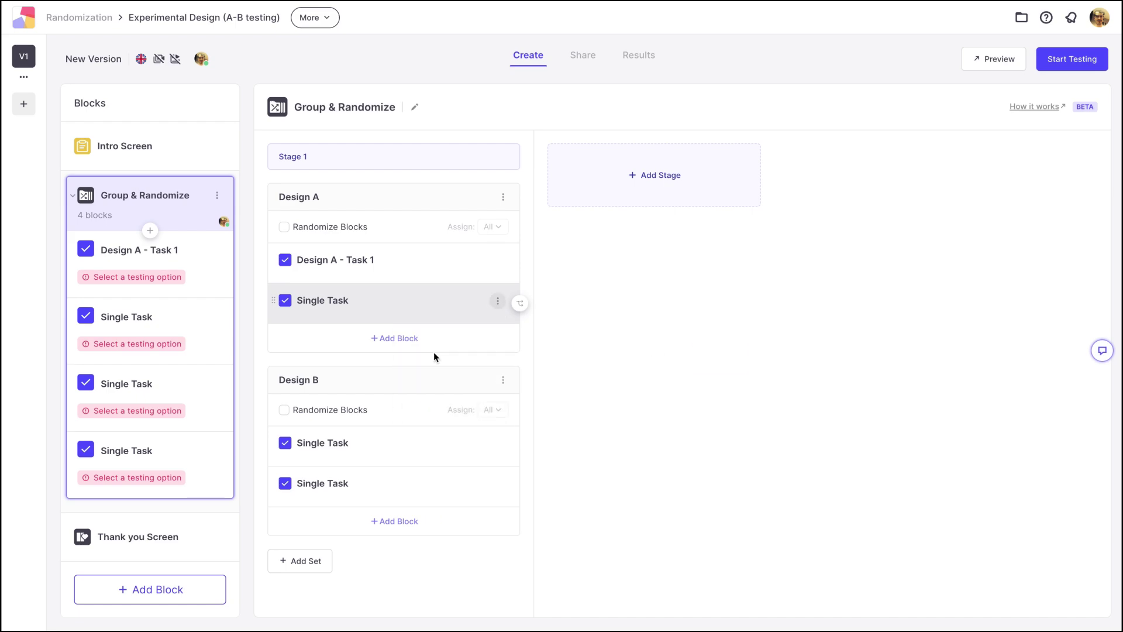
left_click(433, 352)
key("ctrl+v")
key("BackSpace")
type("2")
key("Return")
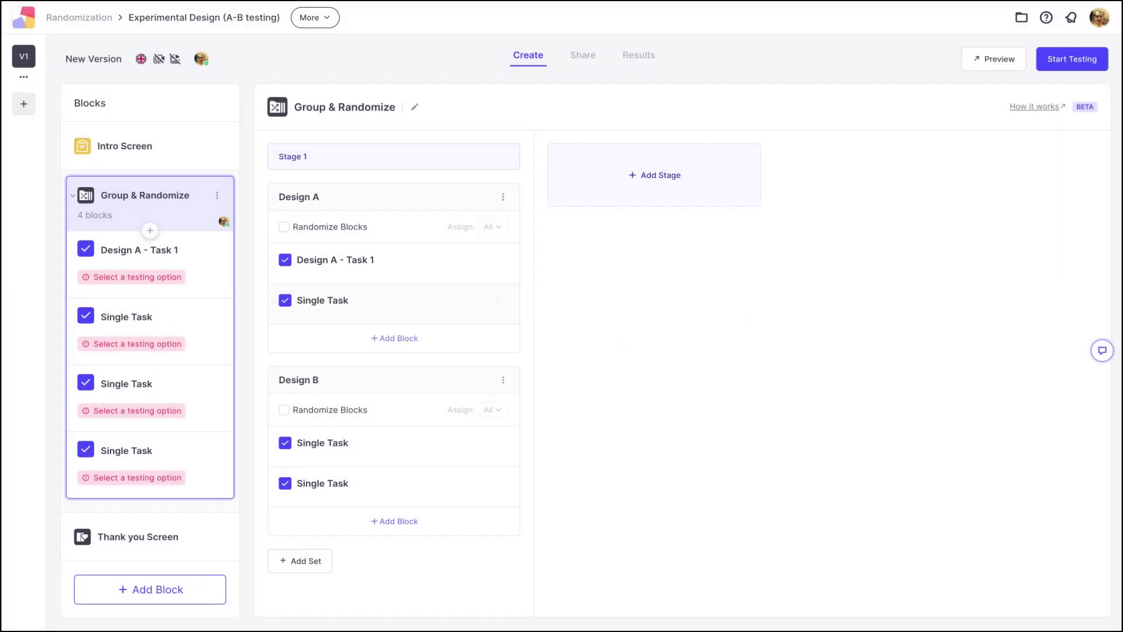
Rename the first Single Task block in the Design B set as "Design B - Task 1"
left_click(497, 443)
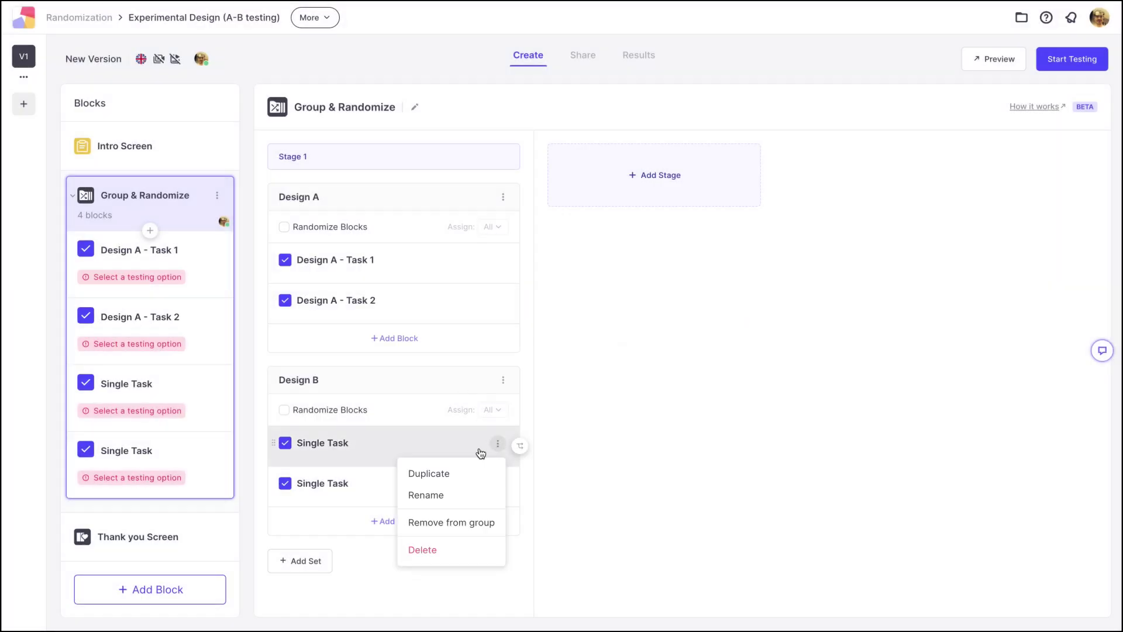
left_click(434, 494)
key("ctrl+v")
left_click(424, 309)
key("BackSpace")
type("B")
key("ctrl+a")
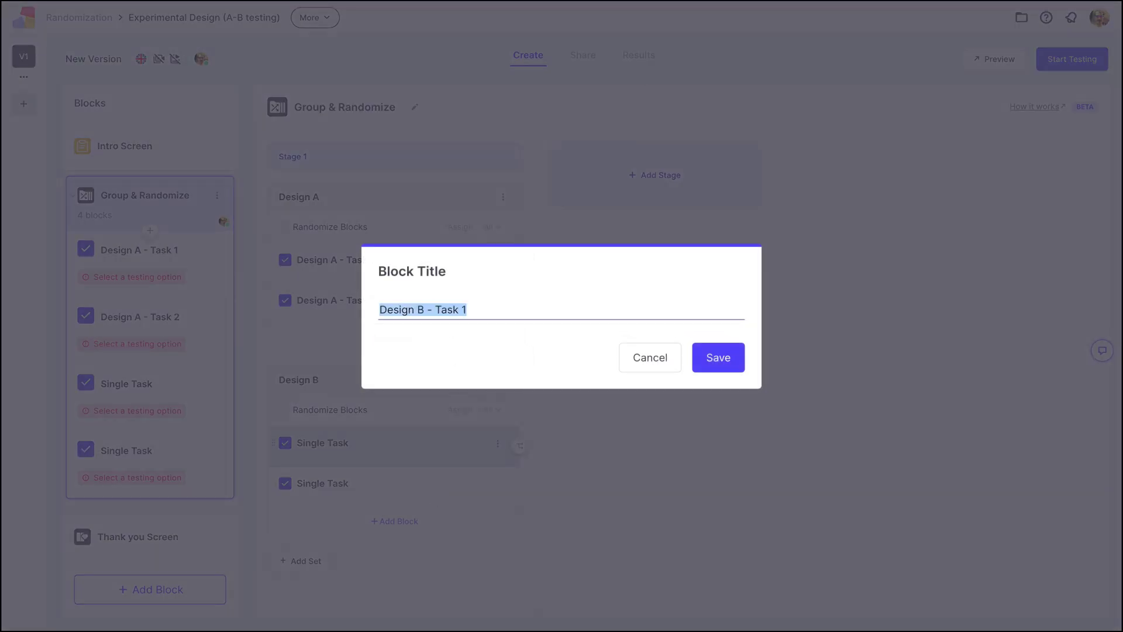
left_click(699, 351)
Rename the second Single Task block in the Design B set as "Design B - Task 2"
left_click(498, 483)
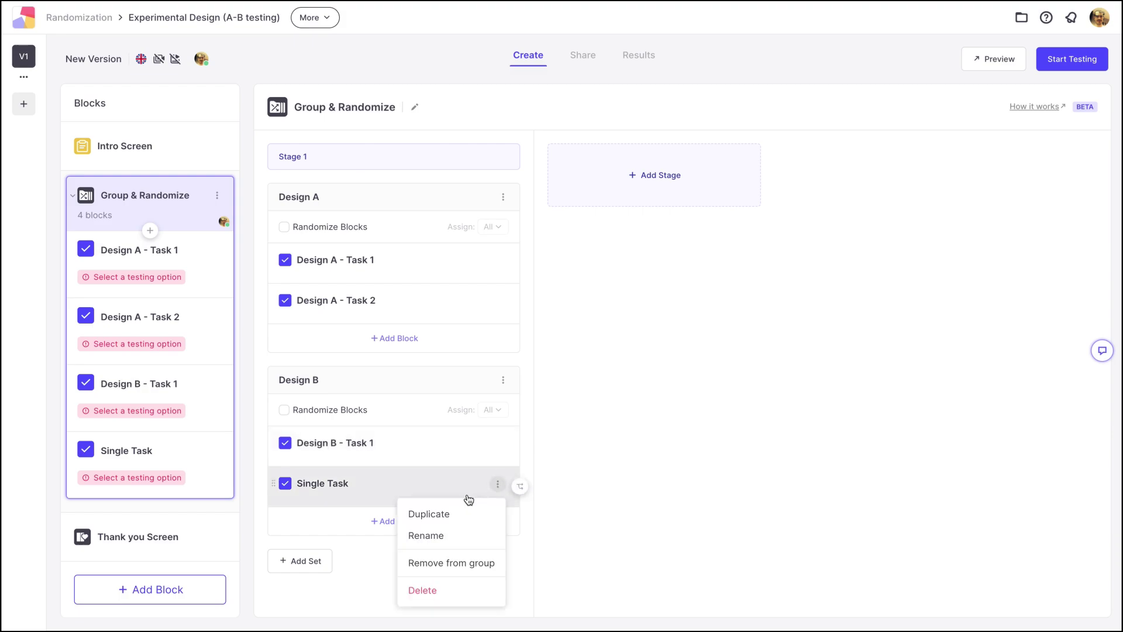
left_click(429, 531)
type("Design B - Task 1")
key("BackSpace")
type("2")
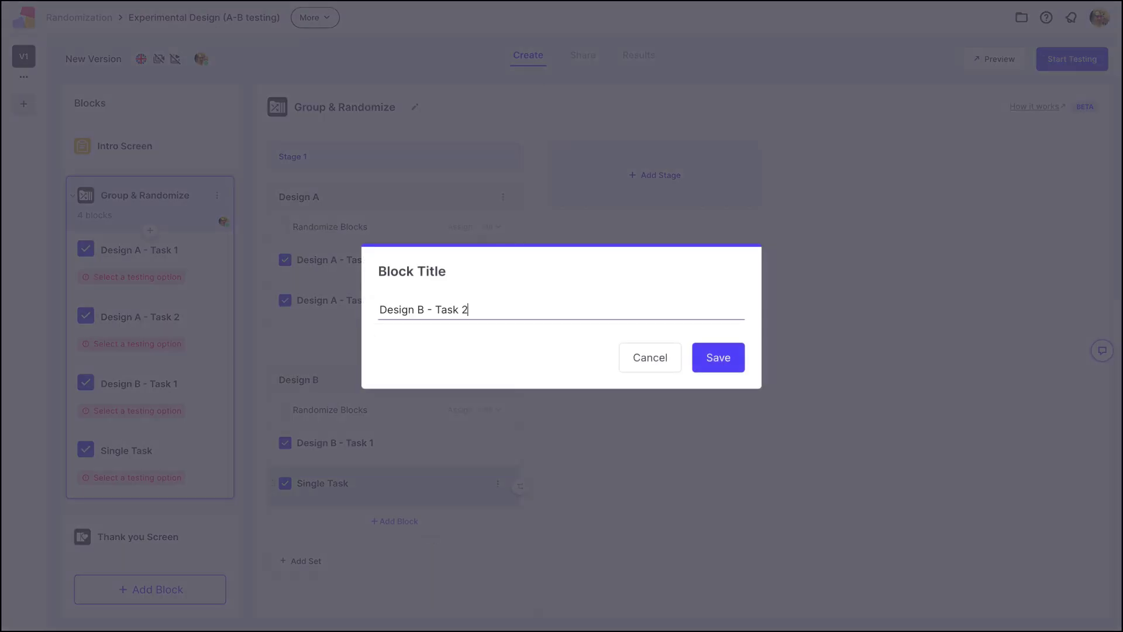
key("Return")
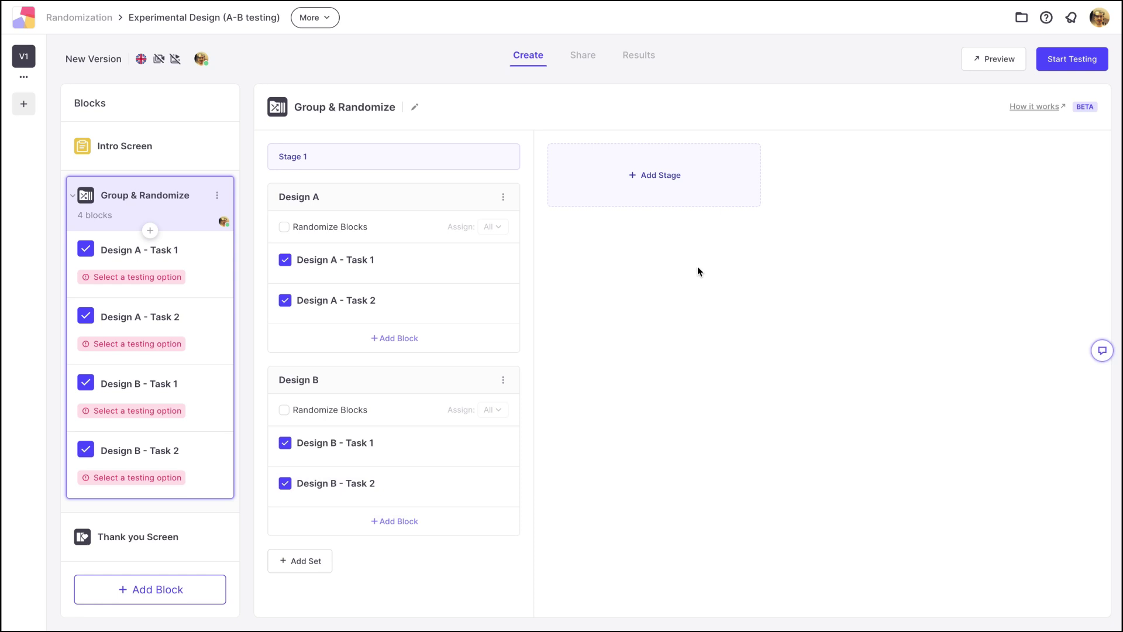
Add a second stage and rename its set as "Experimental Design"
left_click(656, 190)
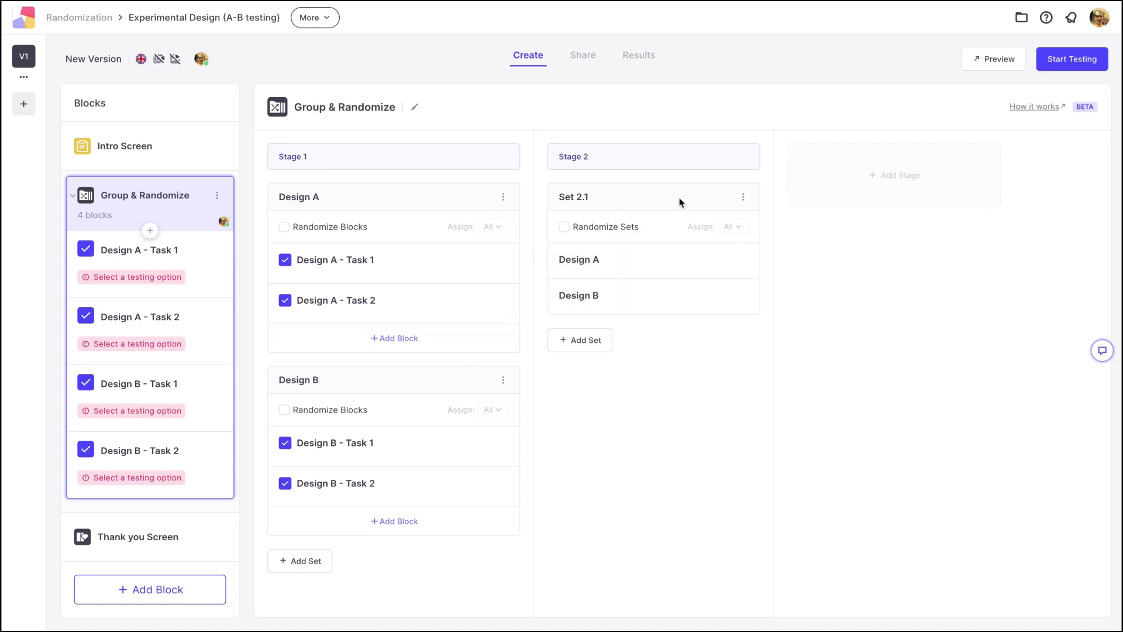
left_click(743, 197)
left_click(712, 220)
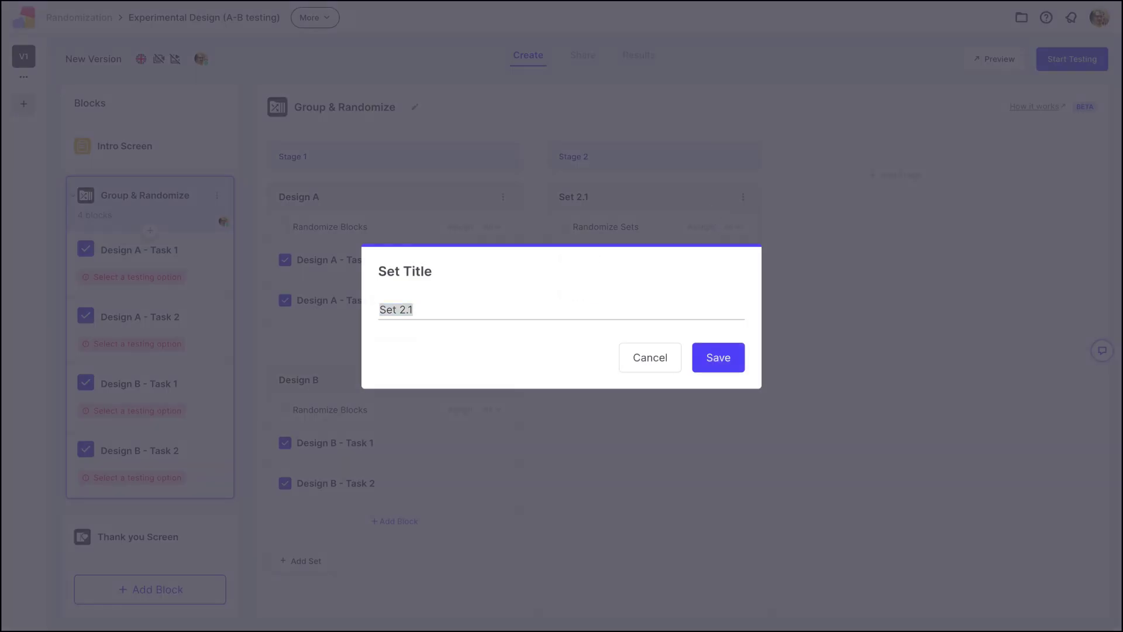
left_click(439, 315)
type("Experimental Design")
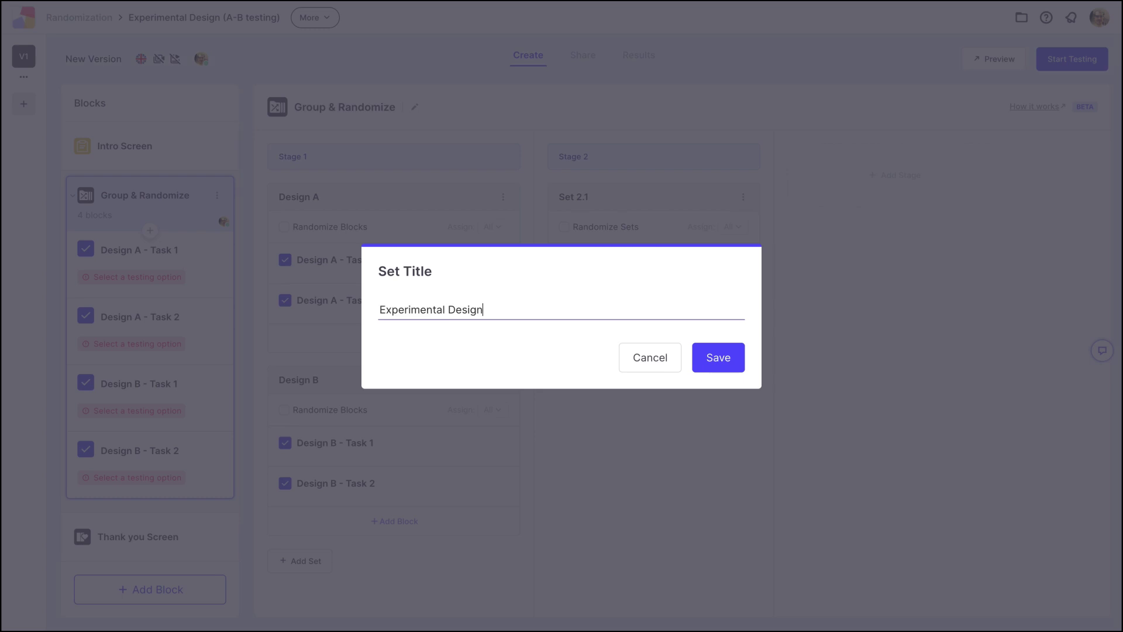
key("Return")
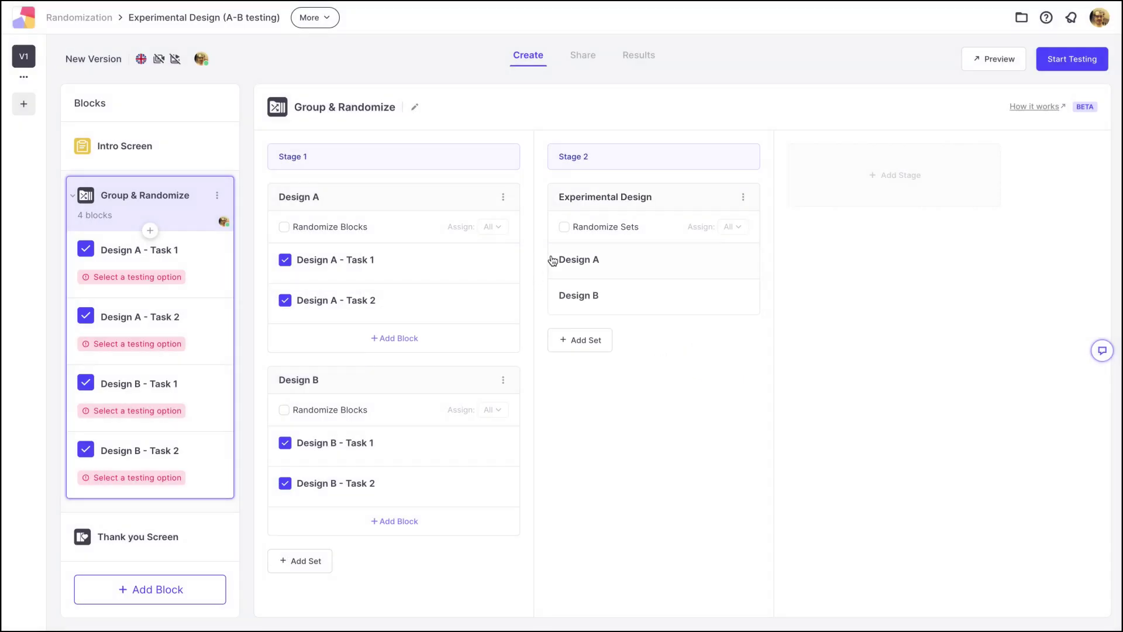
Turn on randomization for the Experimental Design, Design A and Design B sets, and assign 1 Stage 2 set to each participant
left_click(564, 228)
left_click(284, 226)
left_click(283, 410)
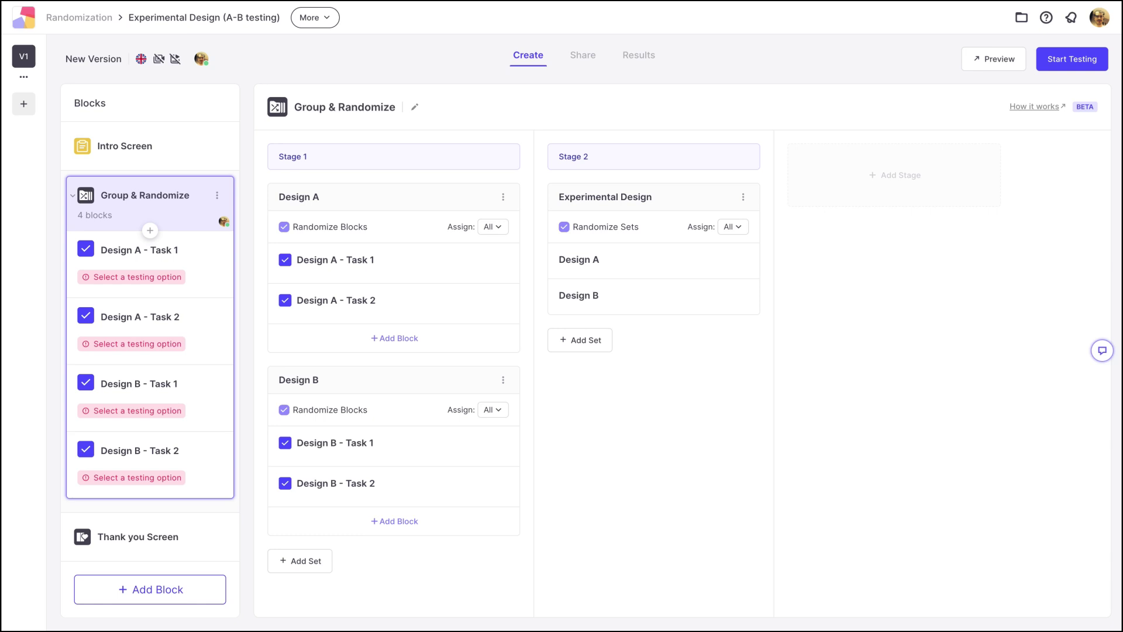
left_click(728, 229)
left_click(707, 277)
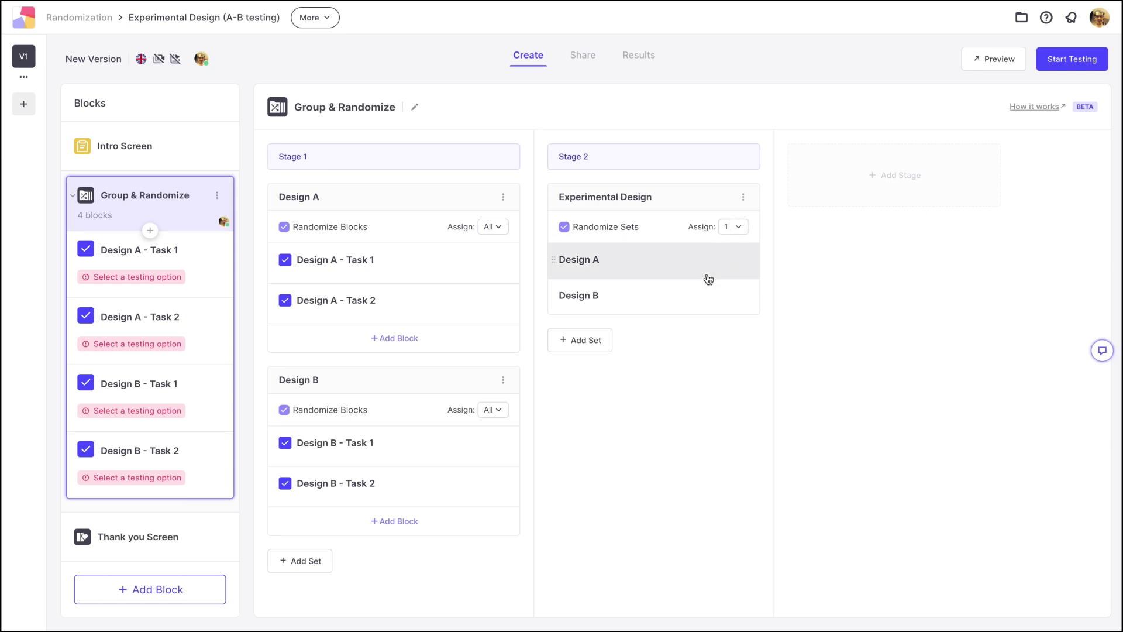